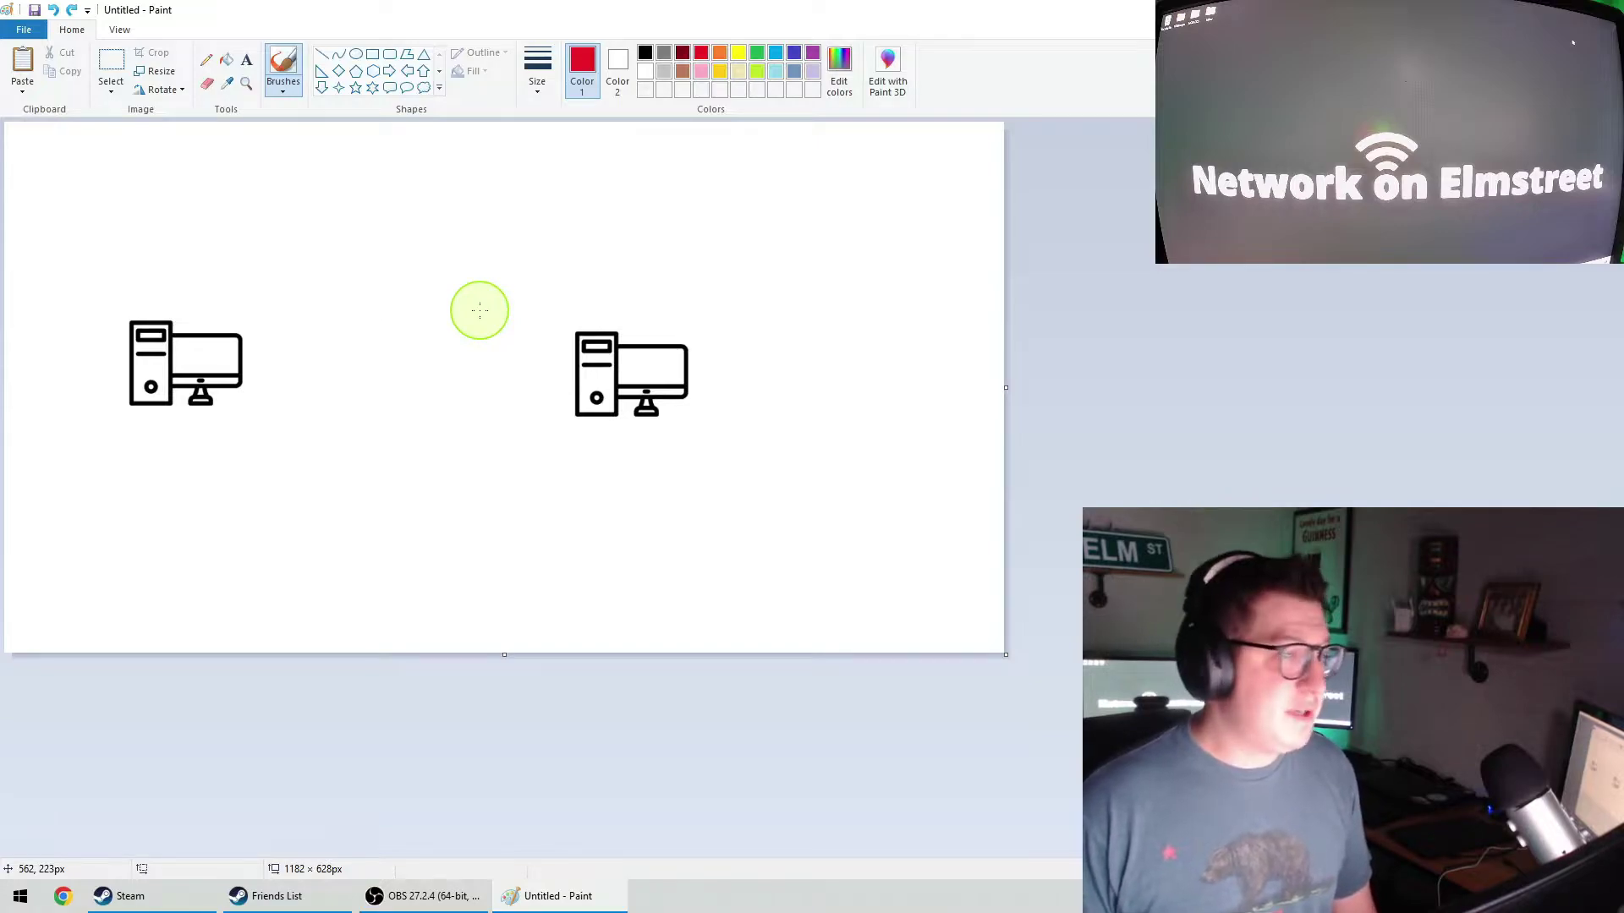
# - Outline each of the two computers in red and draw three indigo arrows pointing toward the left computer
pyautogui.moveTo(308, 295)
pyautogui.mouseDown()
pyautogui.moveTo(116, 415)
pyautogui.moveTo(254, 420)
pyautogui.moveTo(273, 304)
pyautogui.mouseUp()
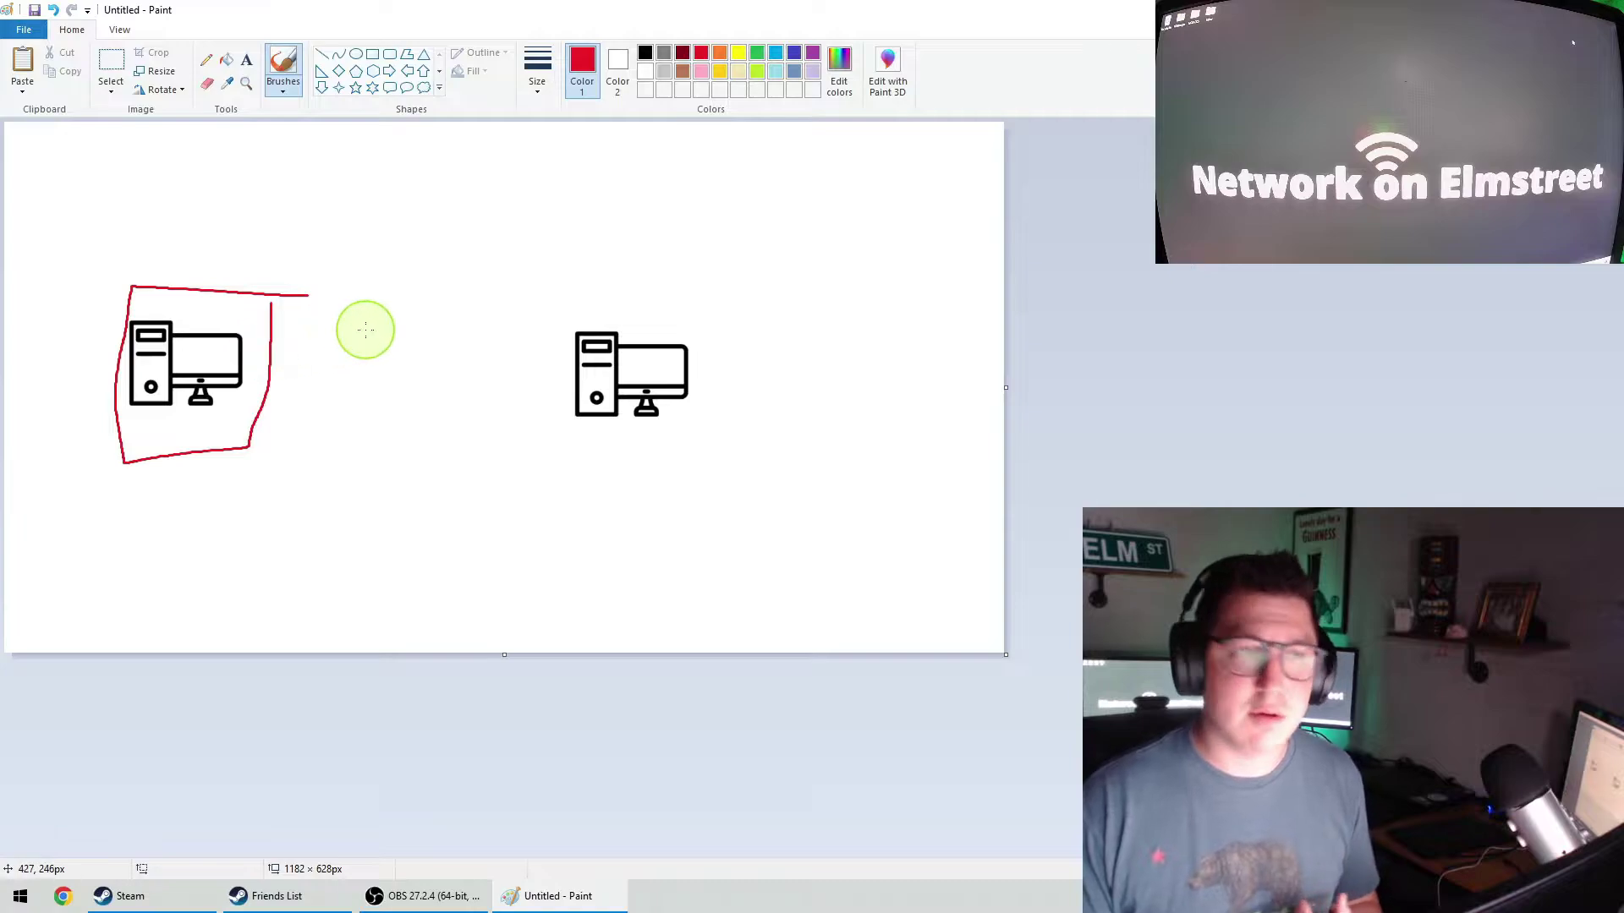
pyautogui.moveTo(542, 288)
pyautogui.mouseDown()
pyautogui.moveTo(612, 454)
pyautogui.moveTo(748, 286)
pyautogui.moveTo(560, 293)
pyautogui.mouseUp()
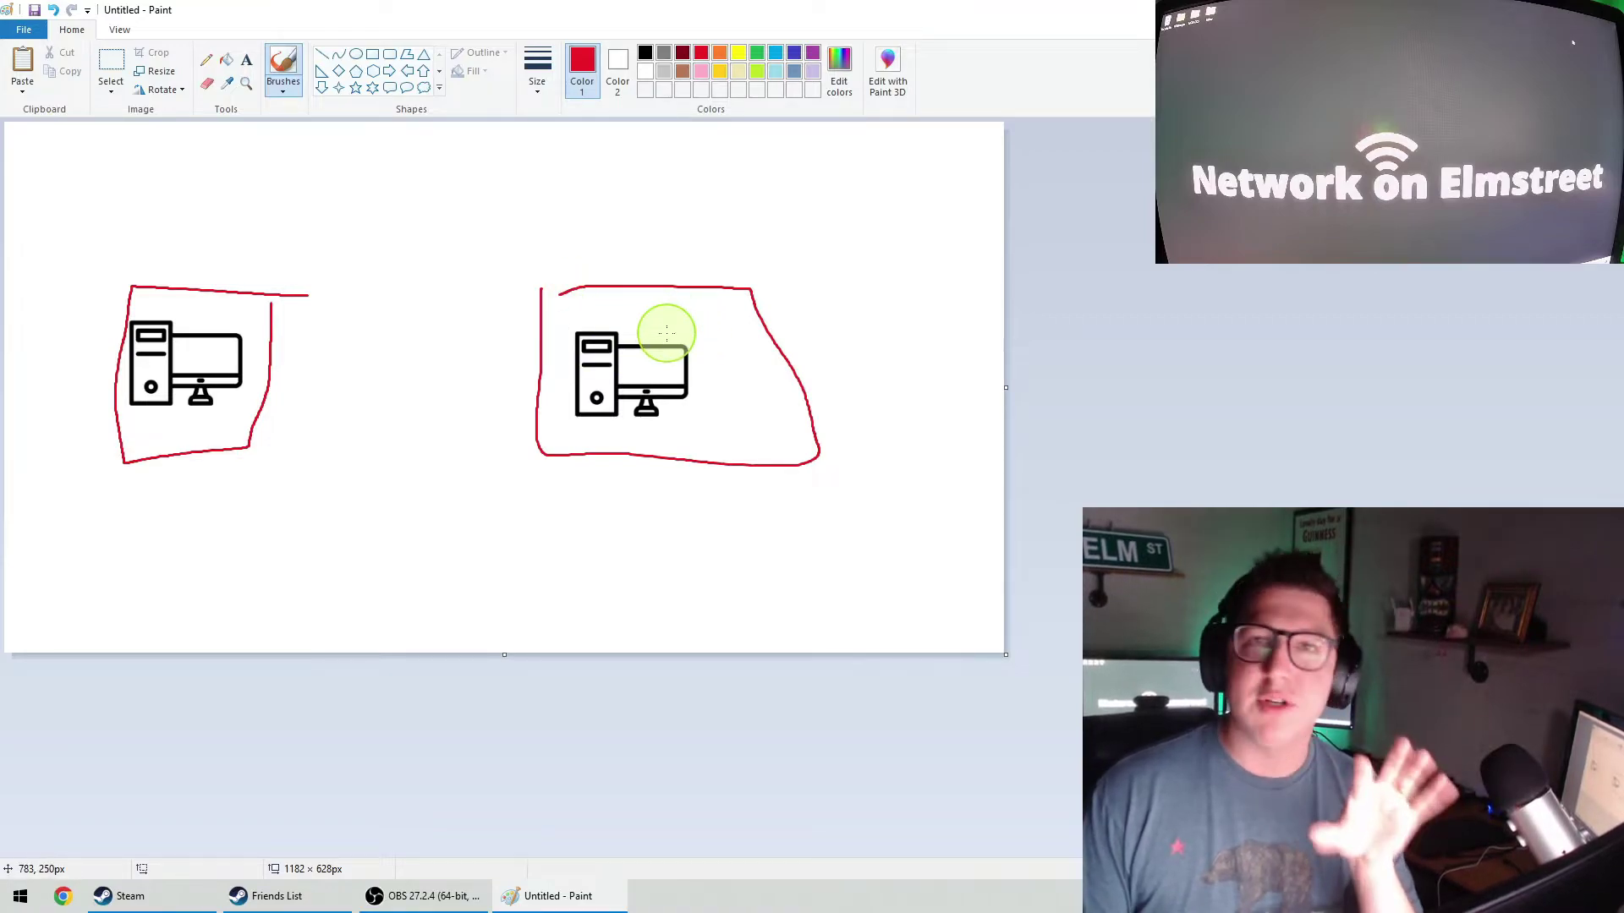
pyautogui.click(793, 53)
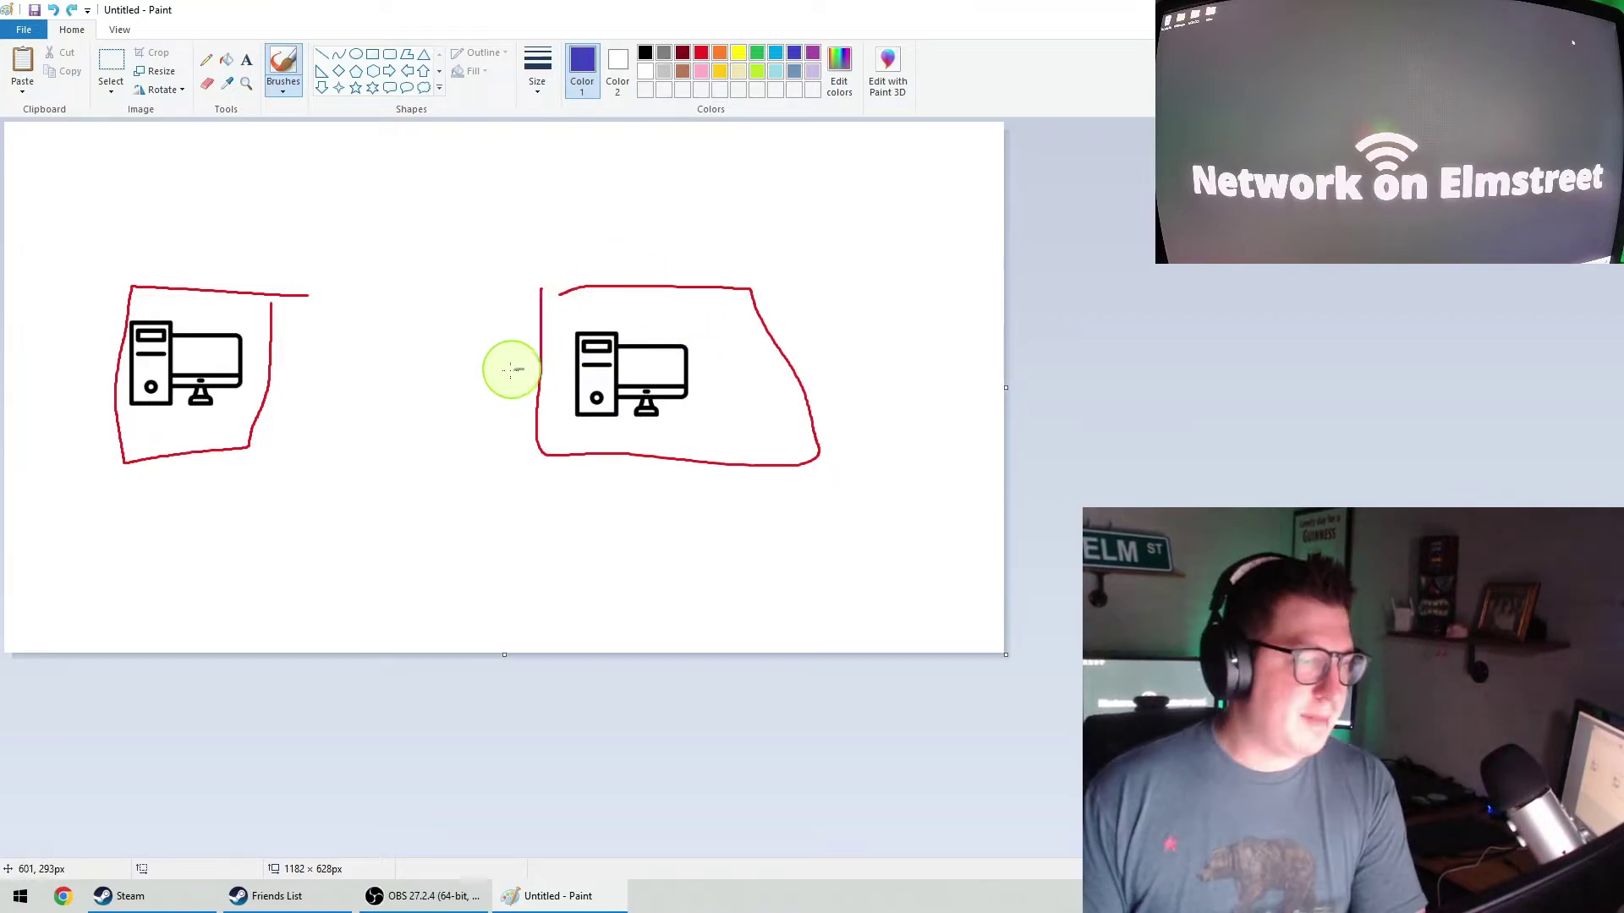
pyautogui.moveTo(524, 369)
pyautogui.mouseDown()
pyautogui.moveTo(319, 373)
pyautogui.moveTo(339, 389)
pyautogui.mouseUp()
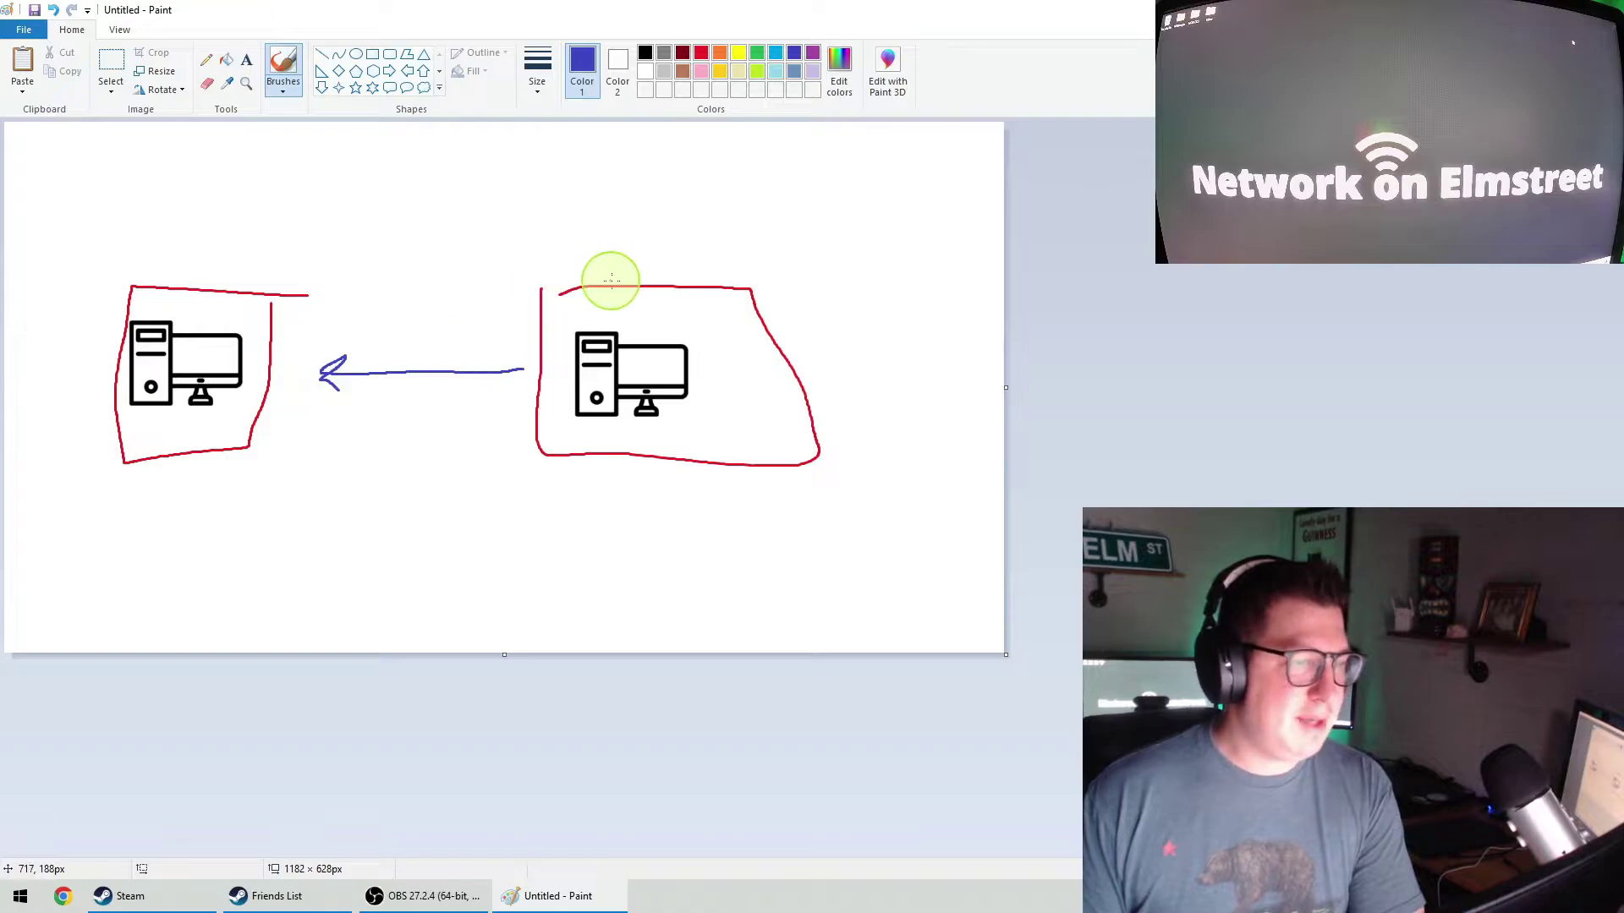
pyautogui.moveTo(614, 278)
pyautogui.mouseDown()
pyautogui.moveTo(464, 229)
pyautogui.moveTo(286, 271)
pyautogui.moveTo(310, 271)
pyautogui.mouseUp()
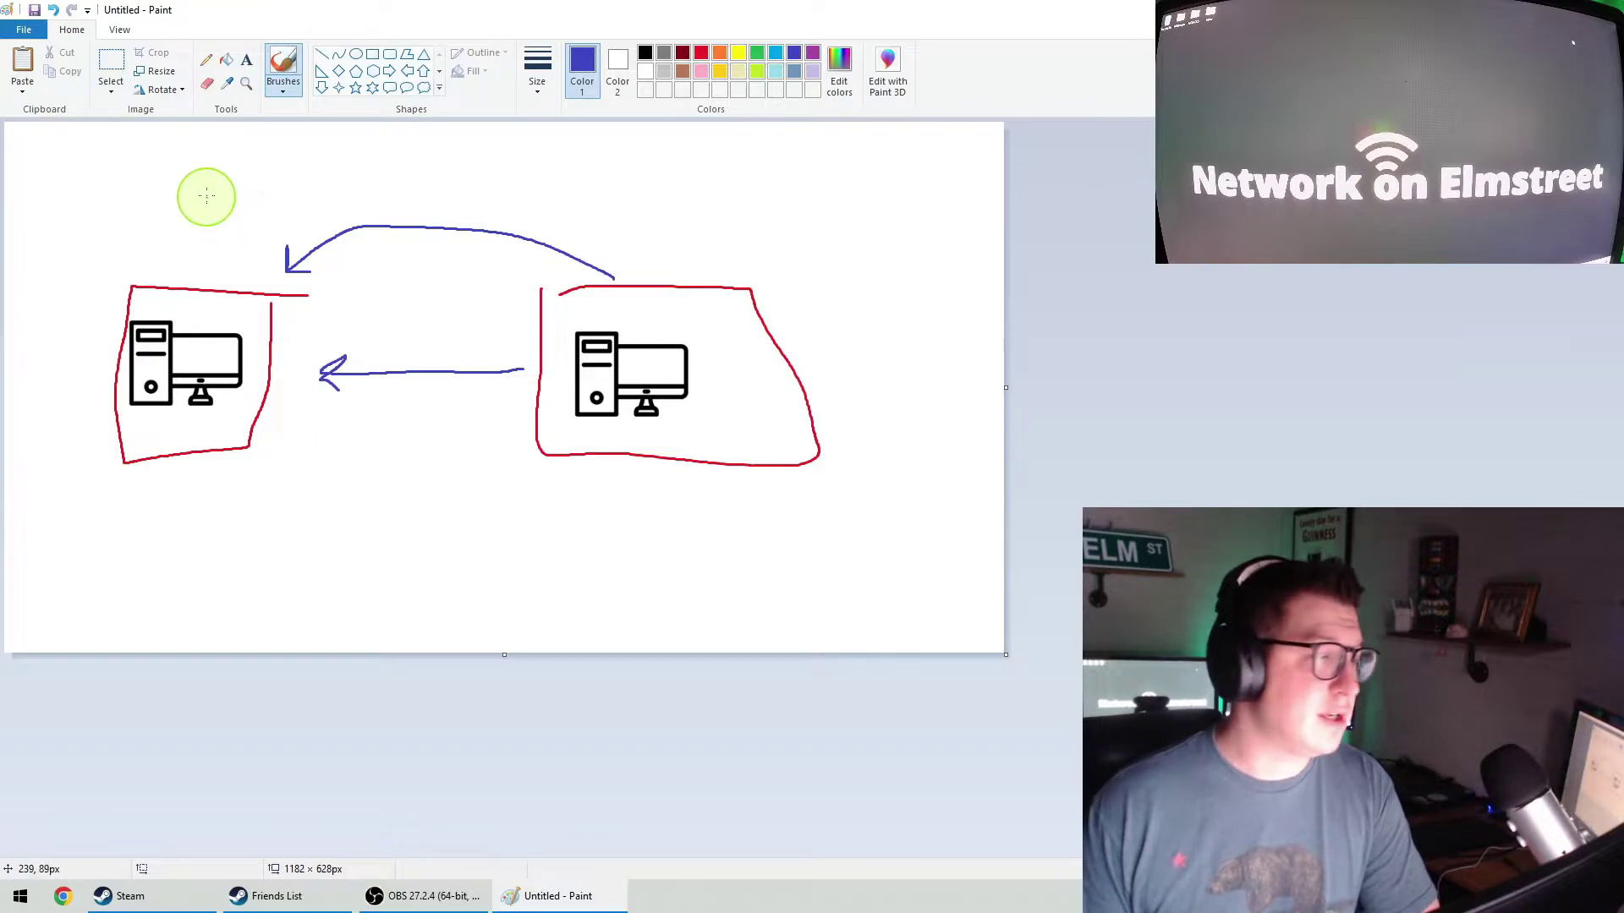
pyautogui.moveTo(206, 186); pyautogui.dragTo(216, 248)
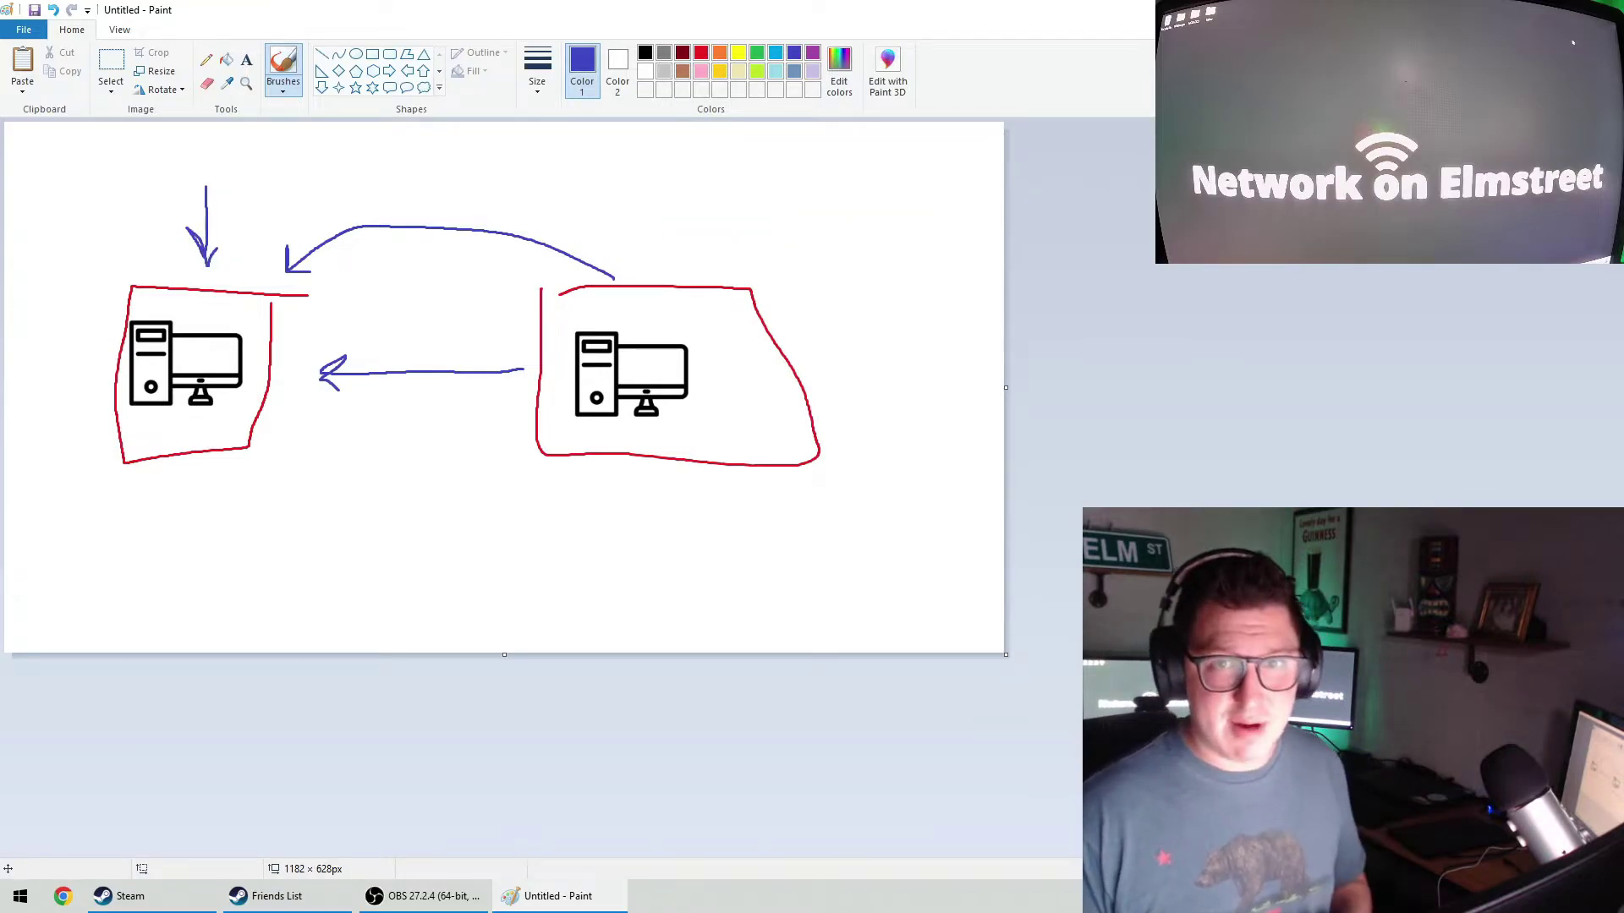
# - Switch to the desktop and open a Command Prompt window
pyautogui.press('super+d')
pyautogui.press('super+r')
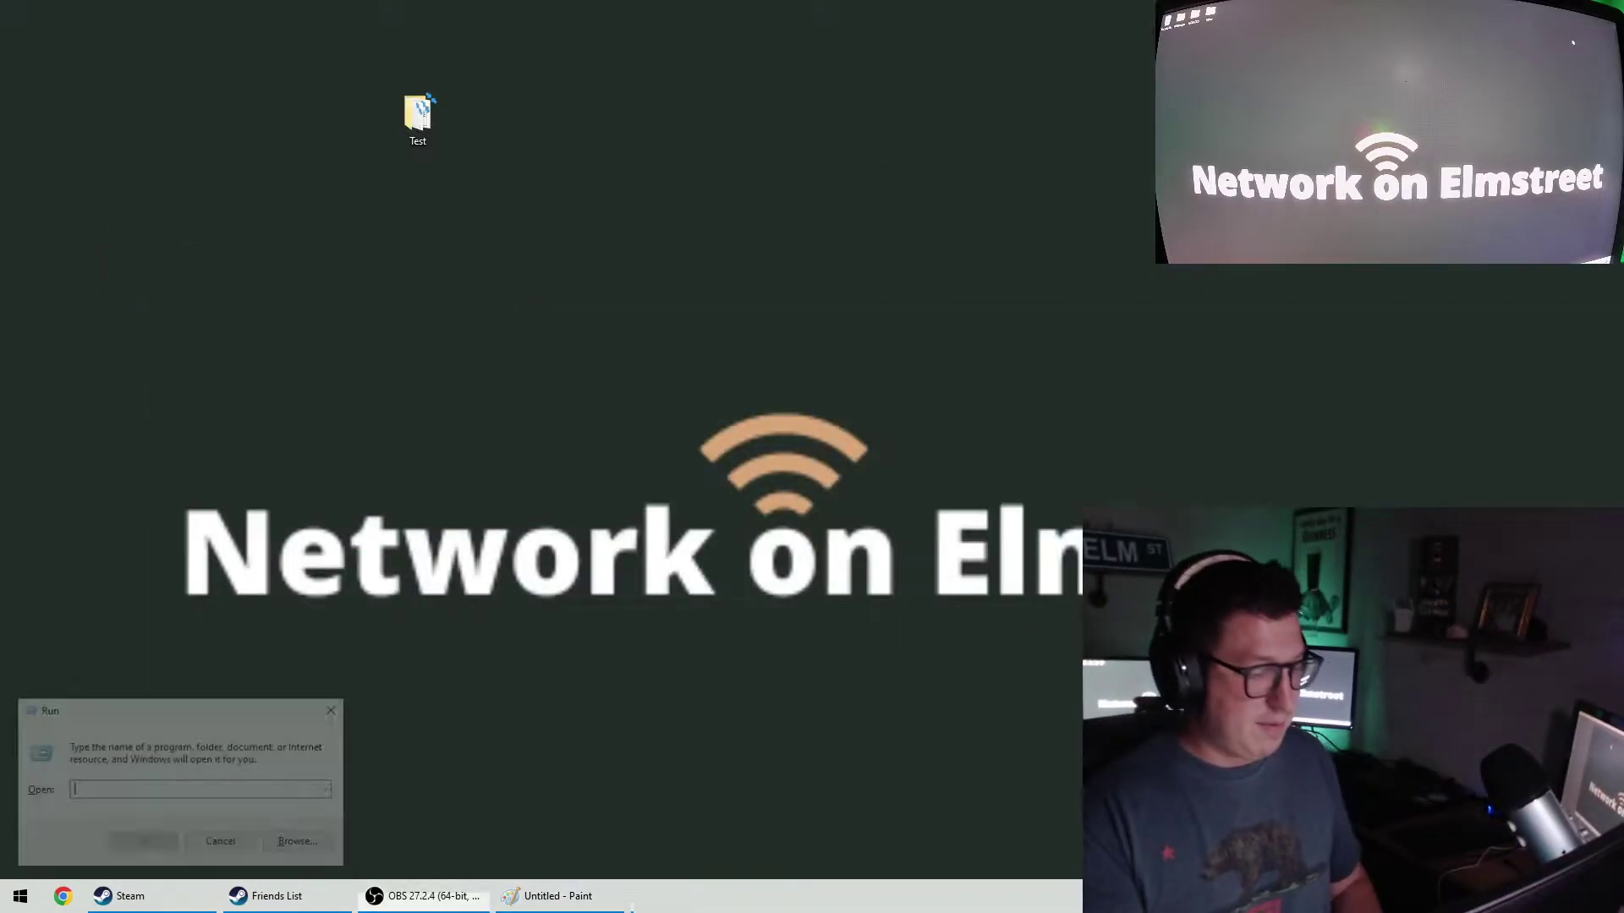
pyautogui.write('cmd')
pyautogui.press('Return')
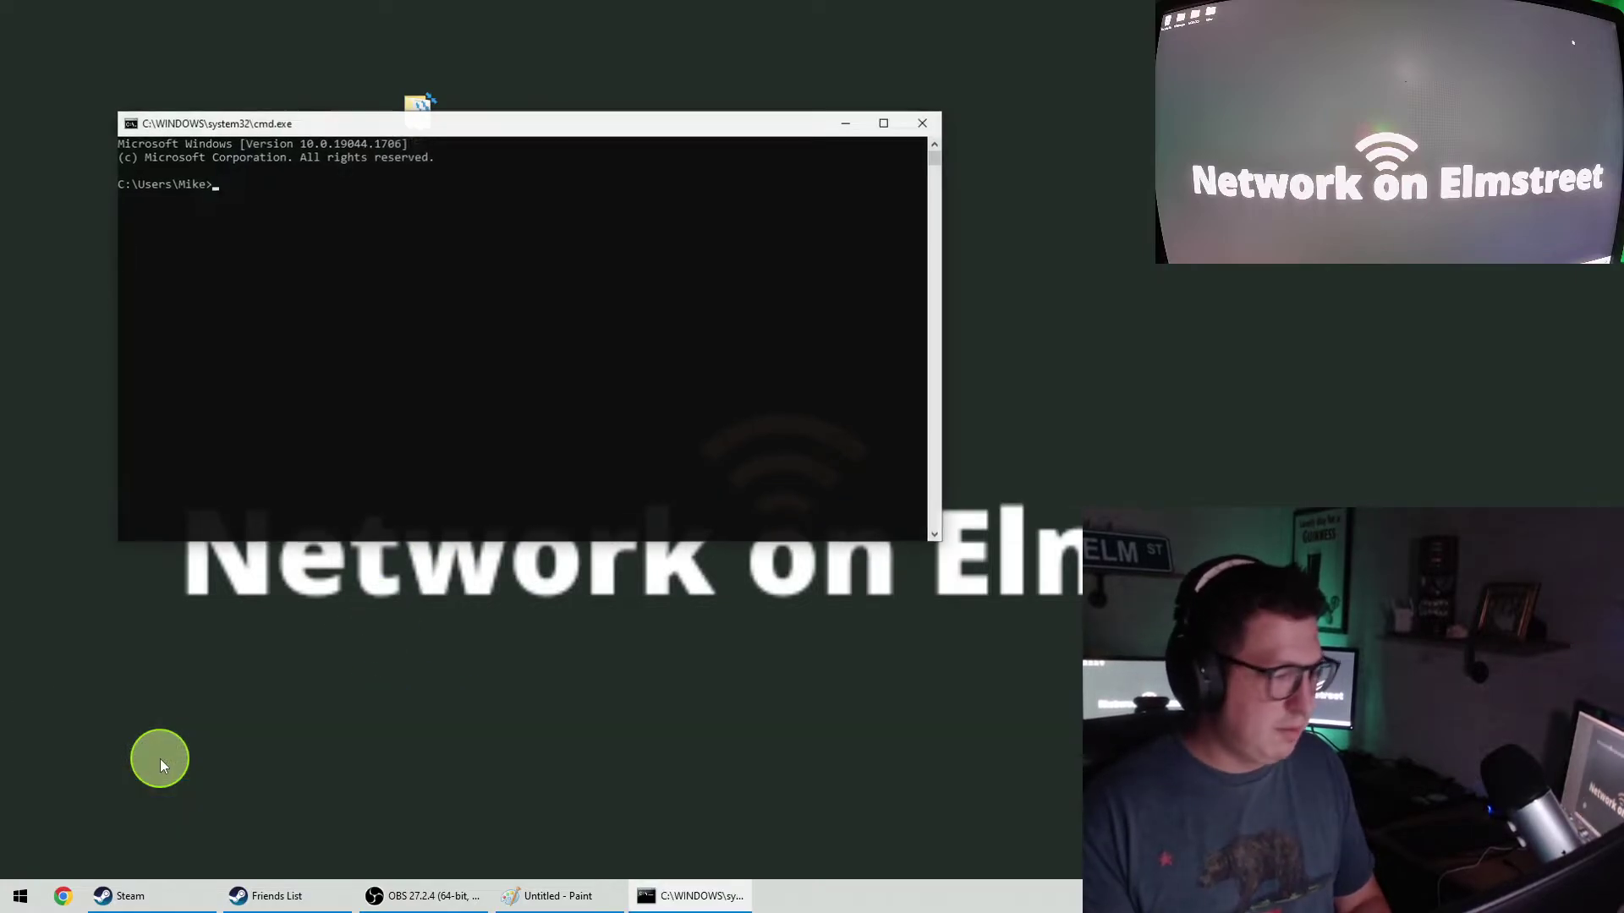
# - Run ipconfig to check this computer's IP configuration
pyautogui.write('ipconfgi')
pyautogui.press('BackSpace')
pyautogui.press('BackSpace')
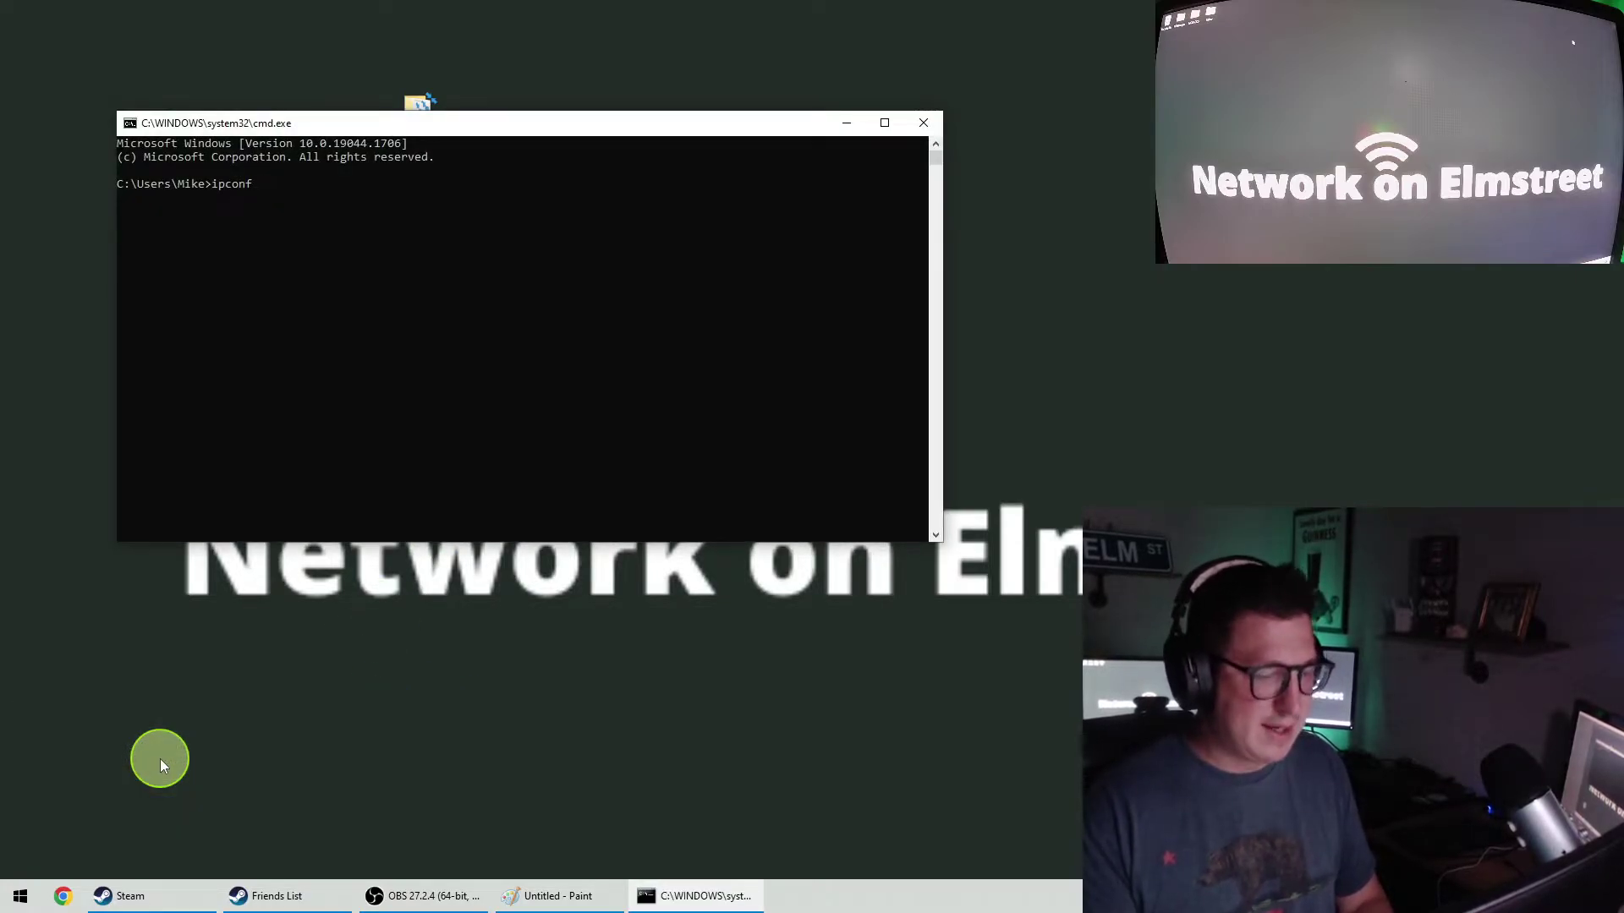
pyautogui.write('ig')
pyautogui.press('Return')
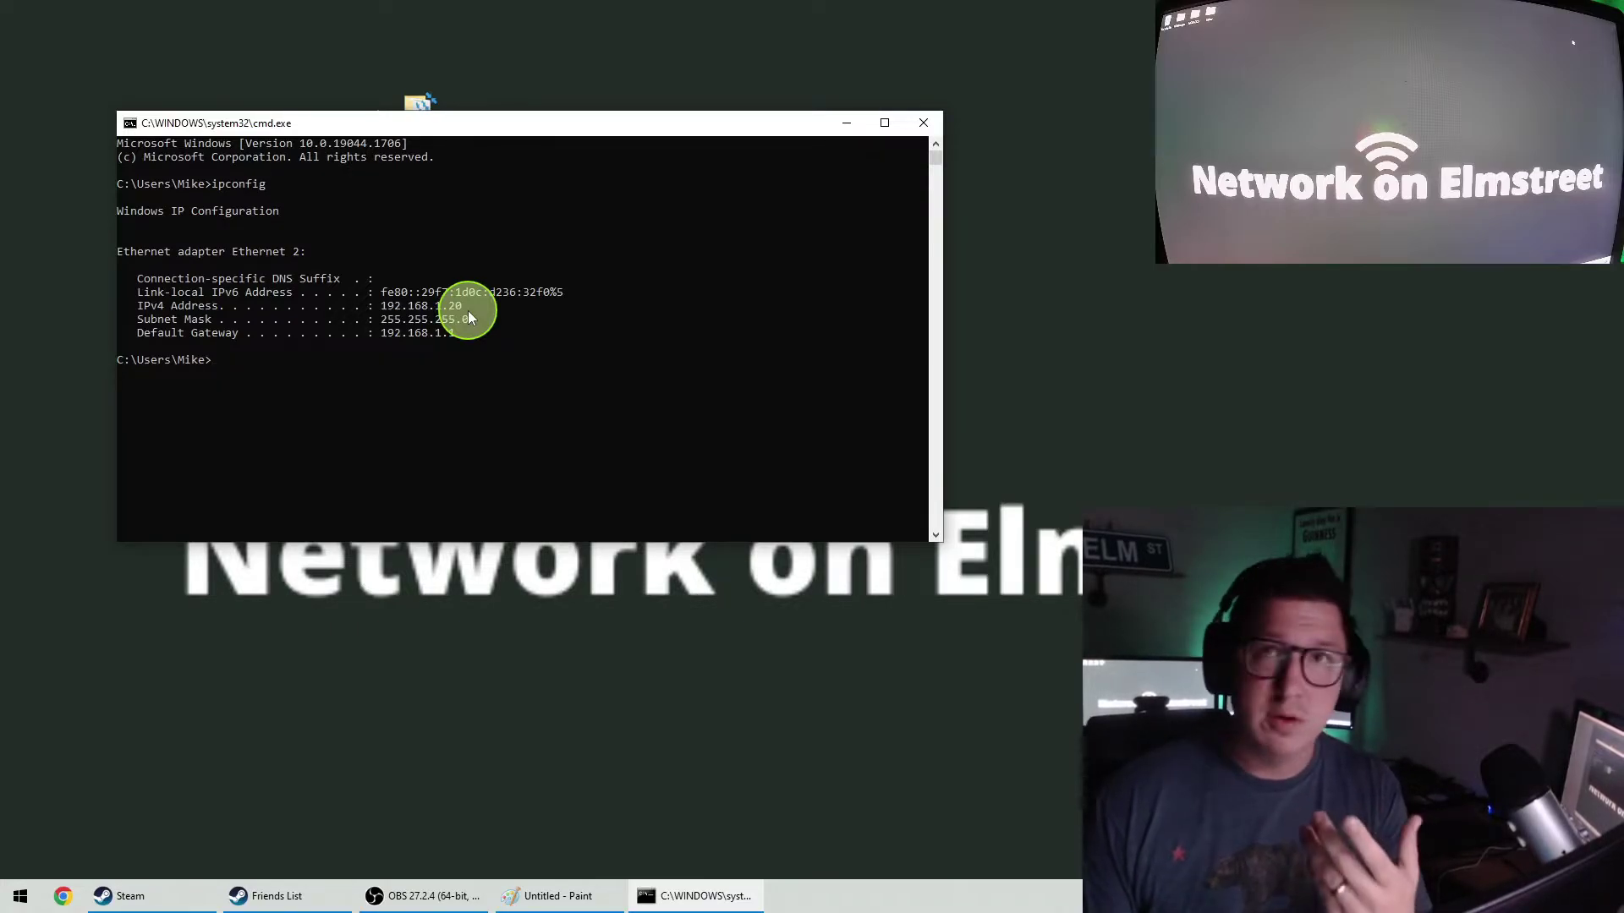
# - Find this PC through search, open its properties and check the device name in the device specifications
pyautogui.press('super')
pyautogui.write('th')
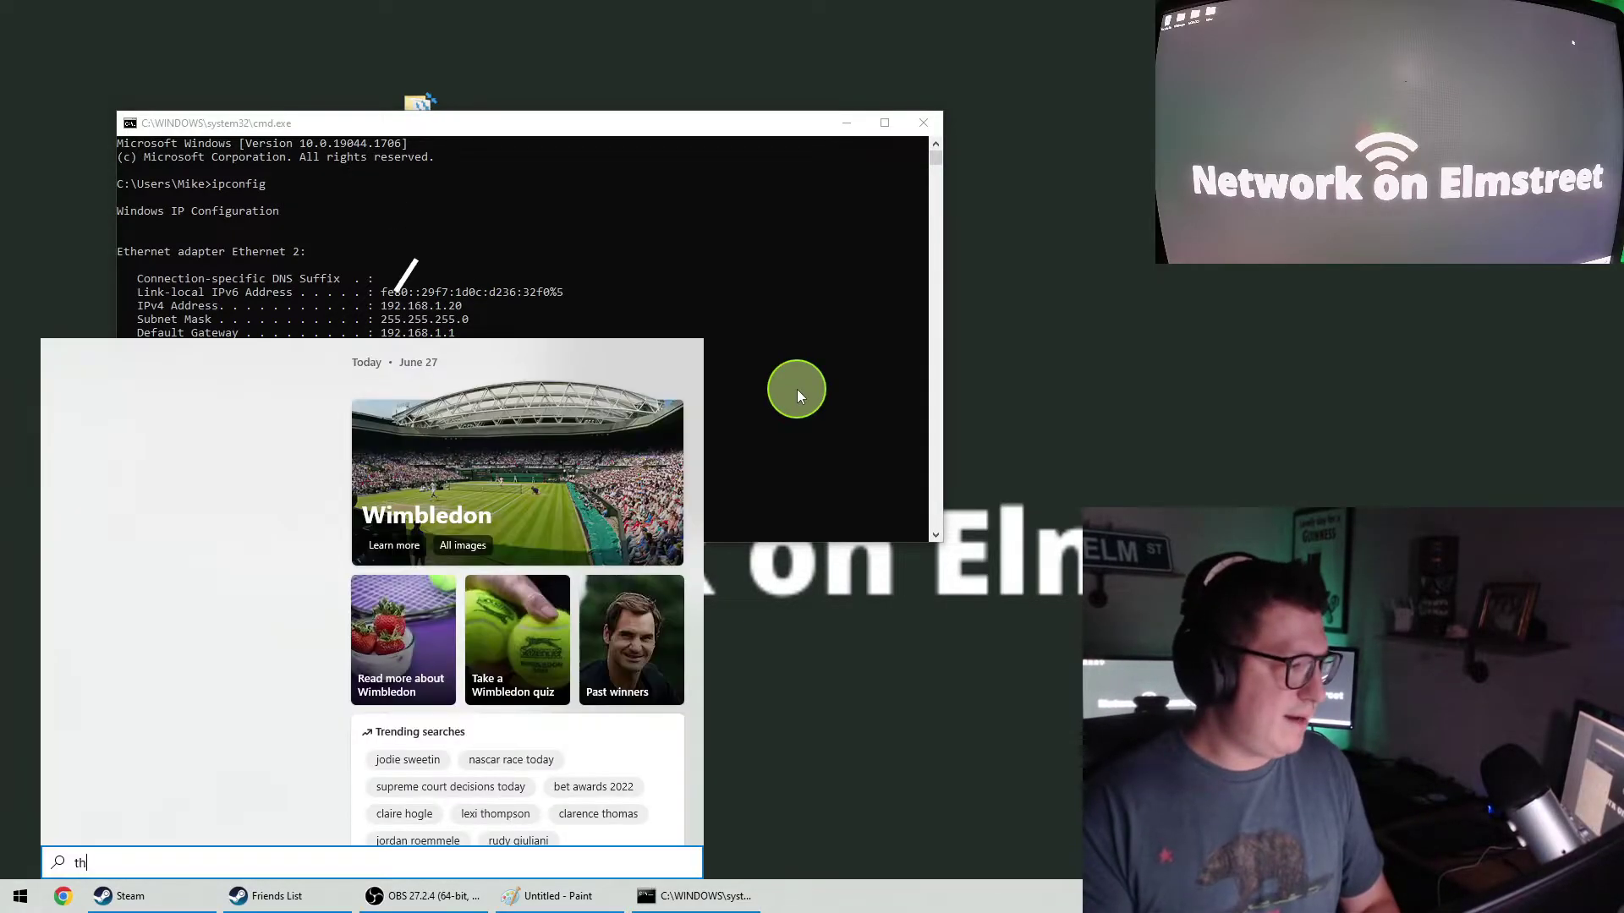
pyautogui.write('is')
pyautogui.rightClick(228, 432)
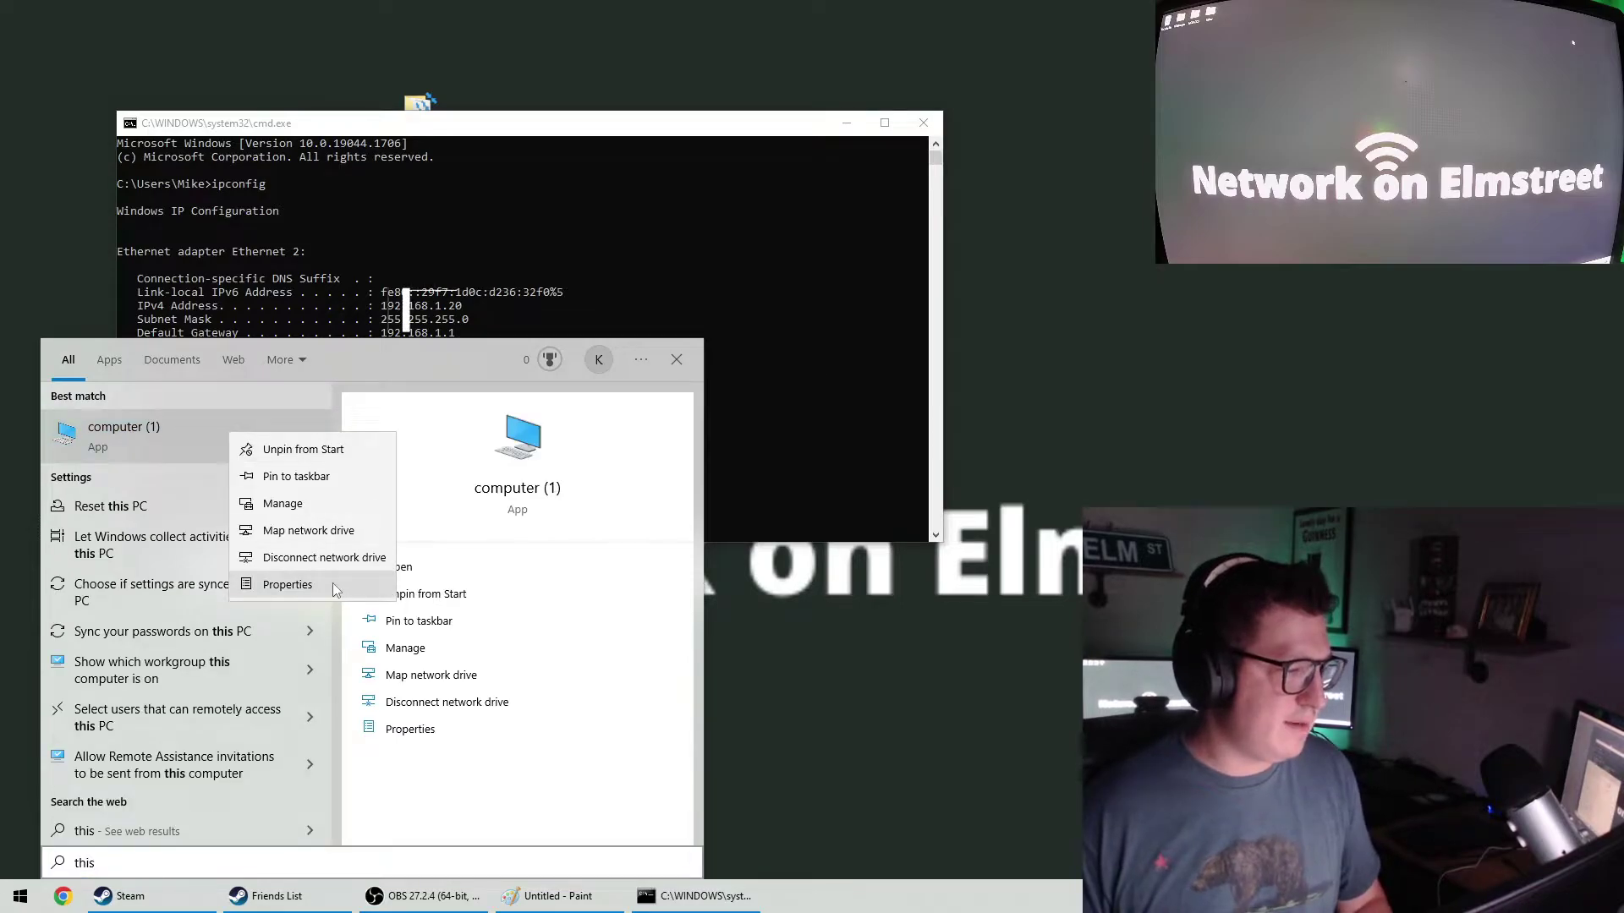
pyautogui.click(334, 584)
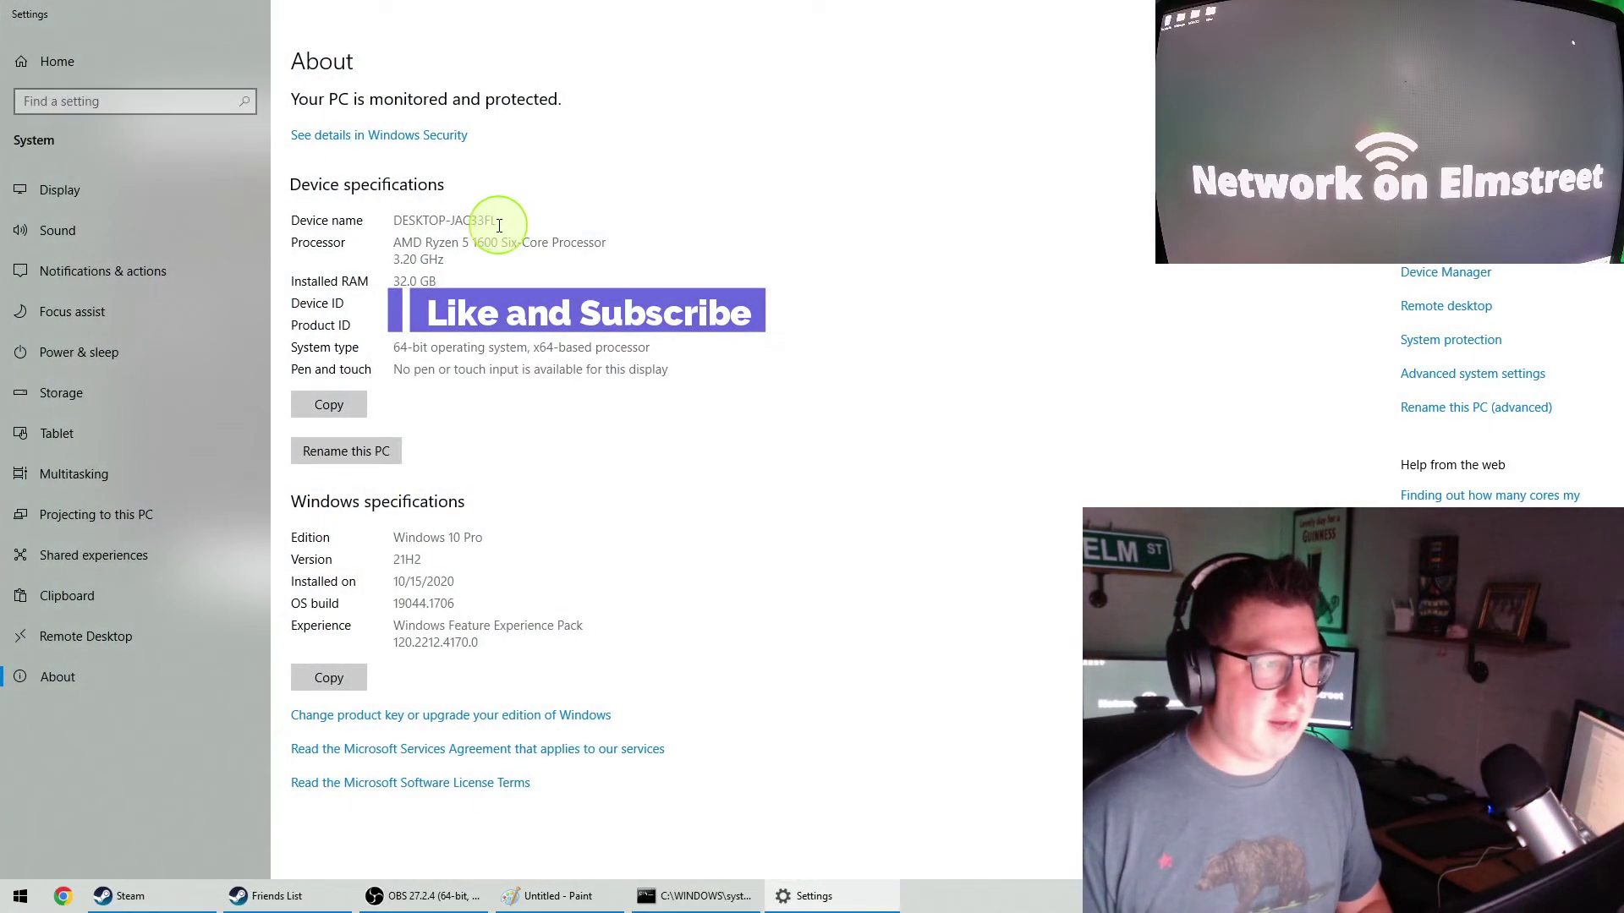
pyautogui.moveTo(393, 220); pyautogui.dragTo(499, 227)
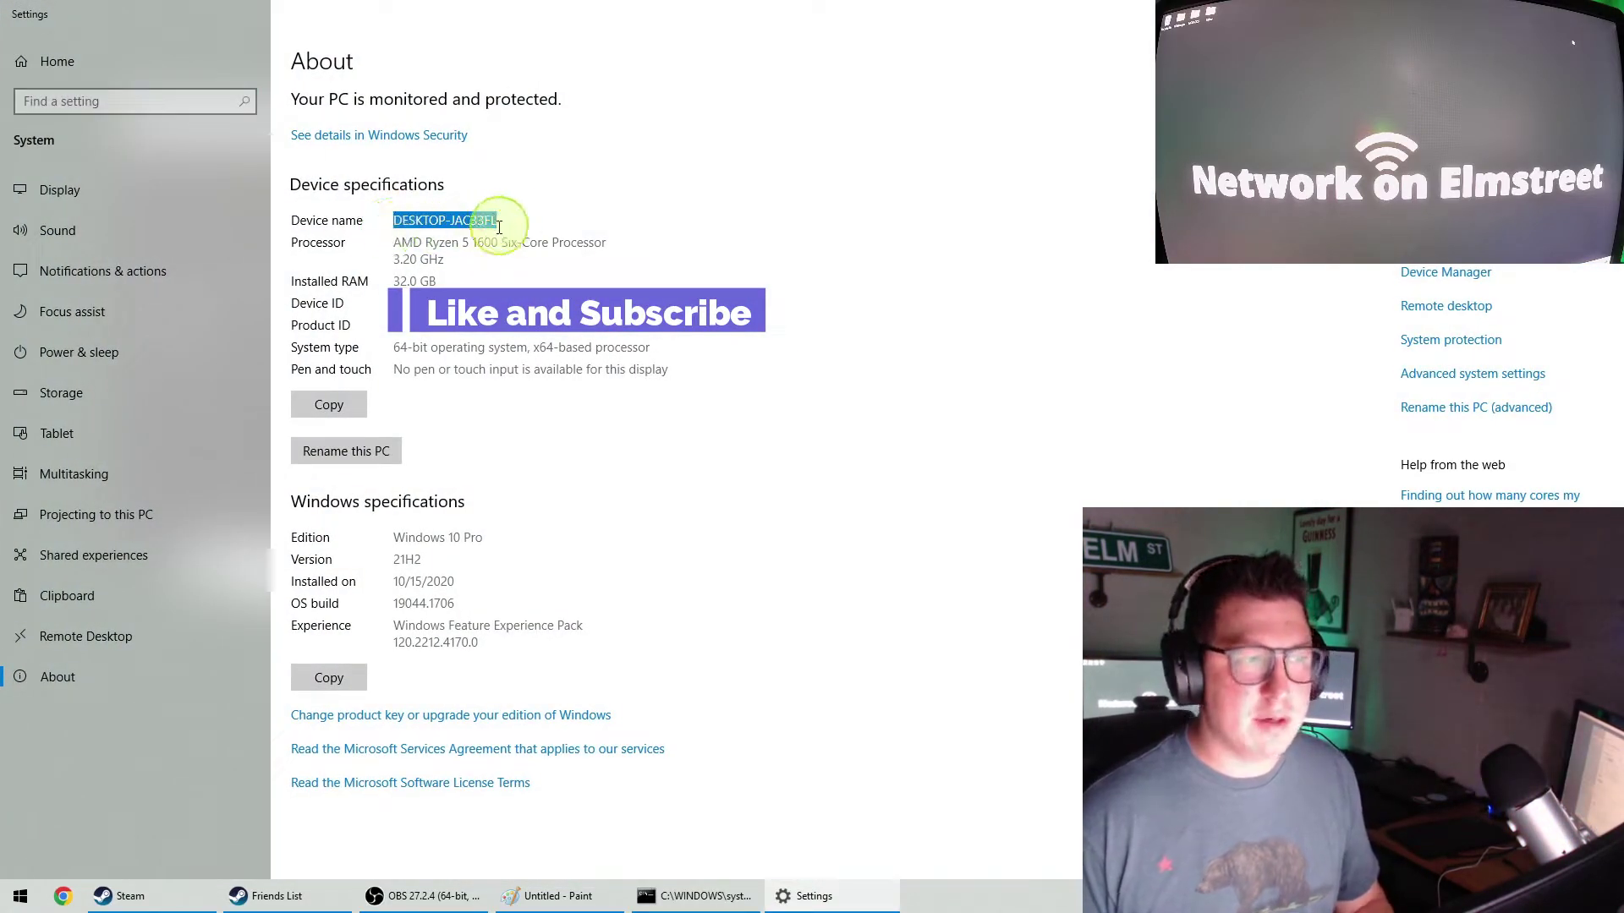
pyautogui.click(582, 209)
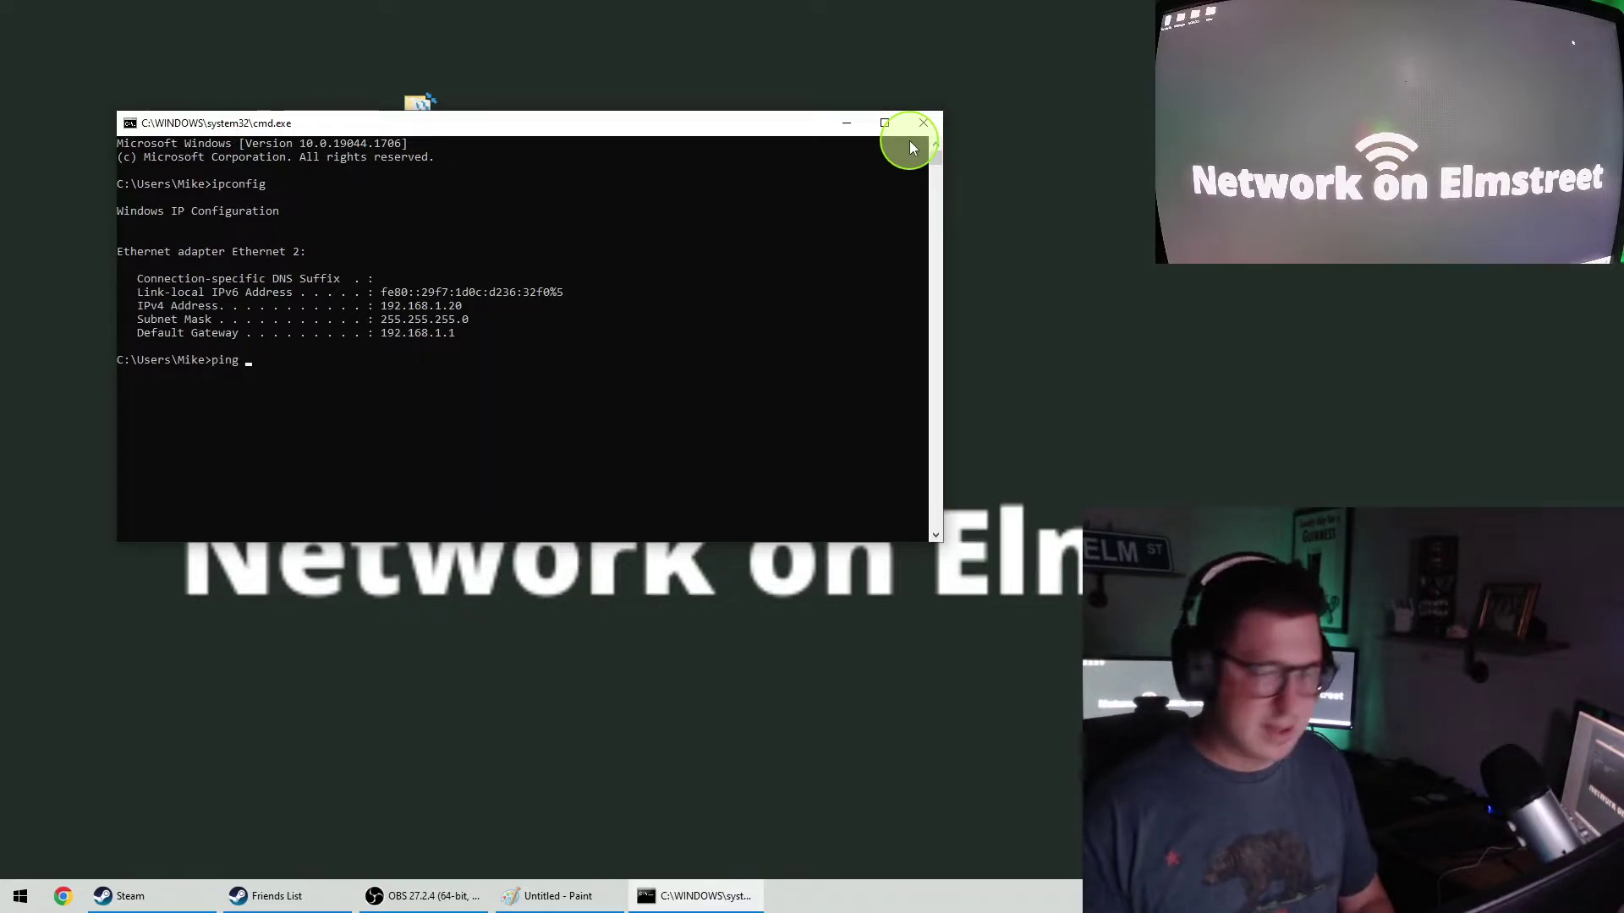
# - Ping 192.168.1.193 to test the connection to the other computer and close the Command Prompt
pyautogui.write('92.168.1.193')
pyautogui.press('Return')
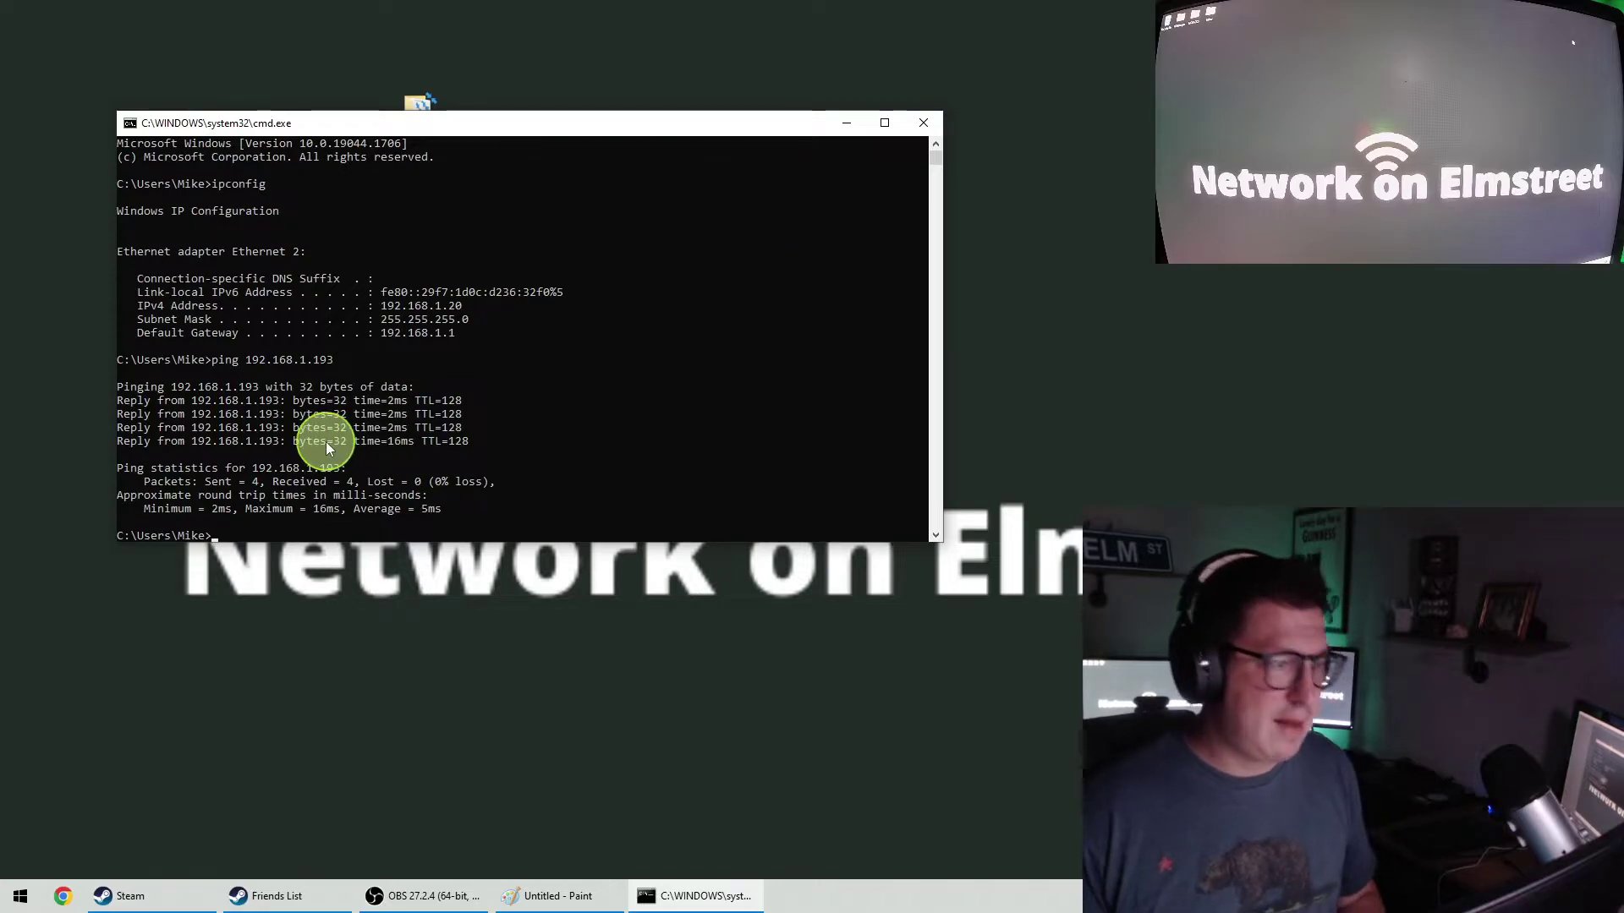
pyautogui.click(922, 125)
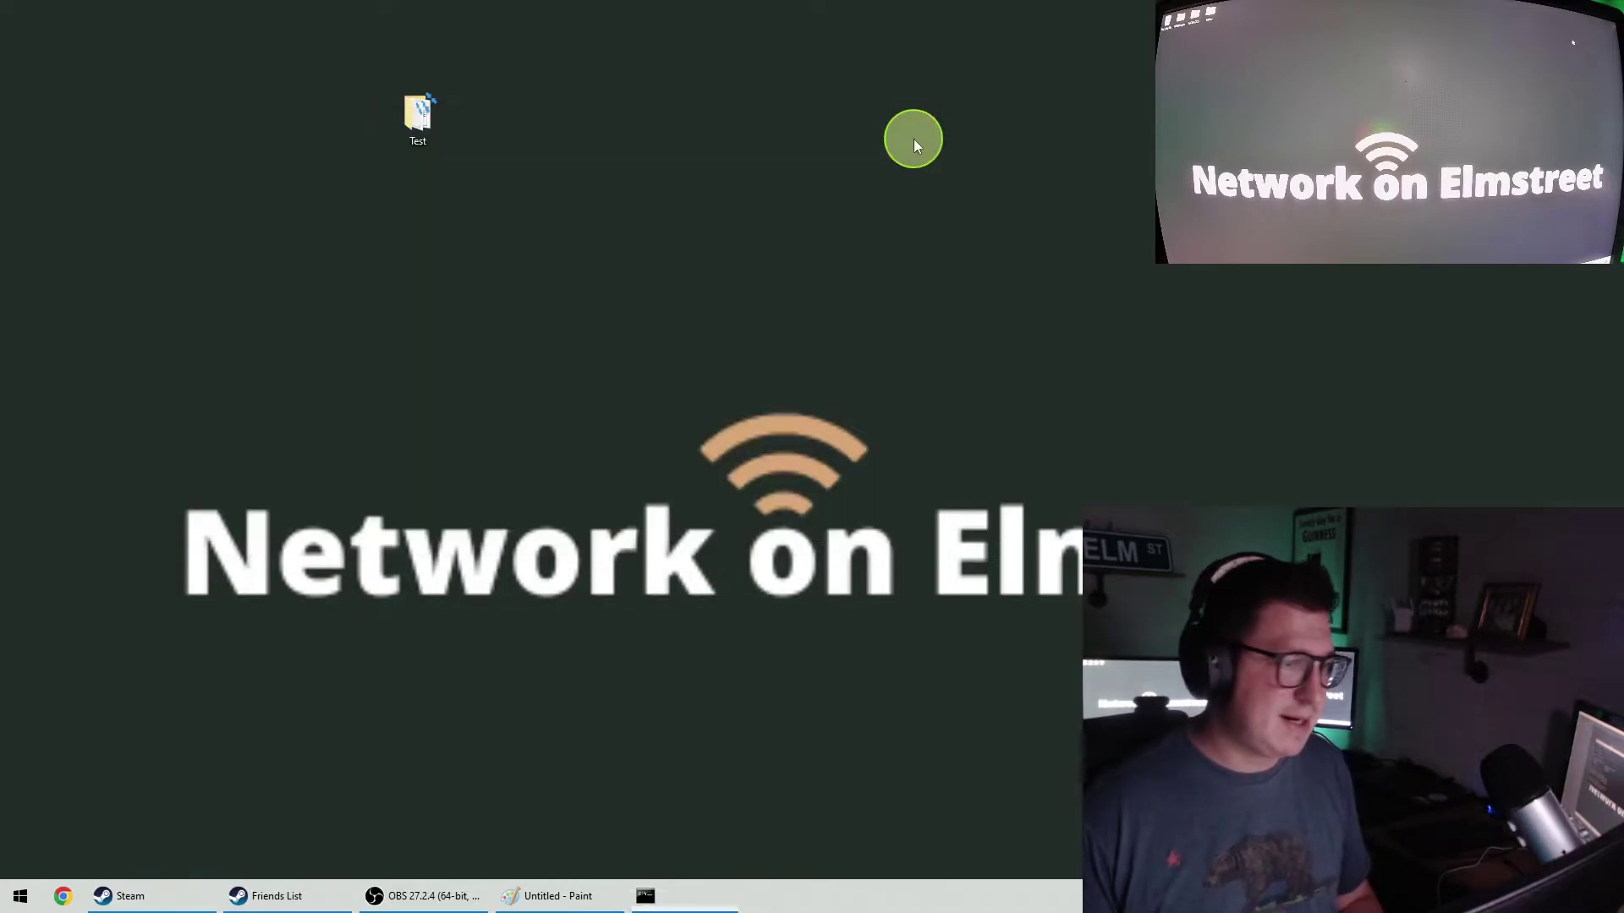
# - Open the administrative share \\192.168.1.193\c$ from the Run dialog and select the NetworkOnElmstreet folder inside Users
pyautogui.press('super+r')
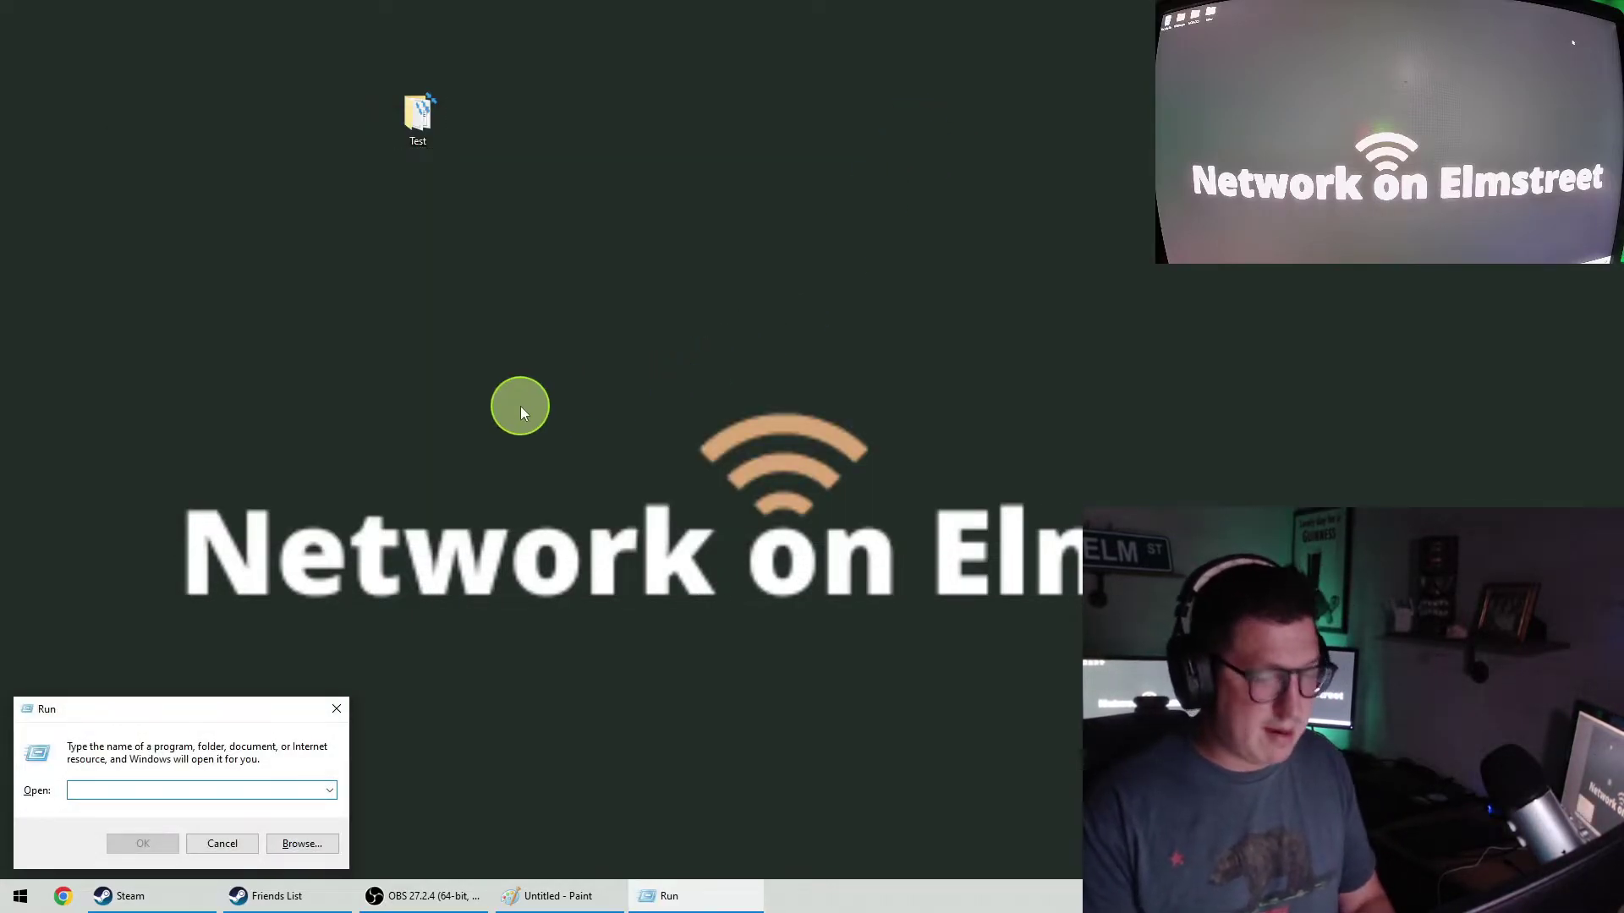
pyautogui.write('\\\\192.168.1.193')
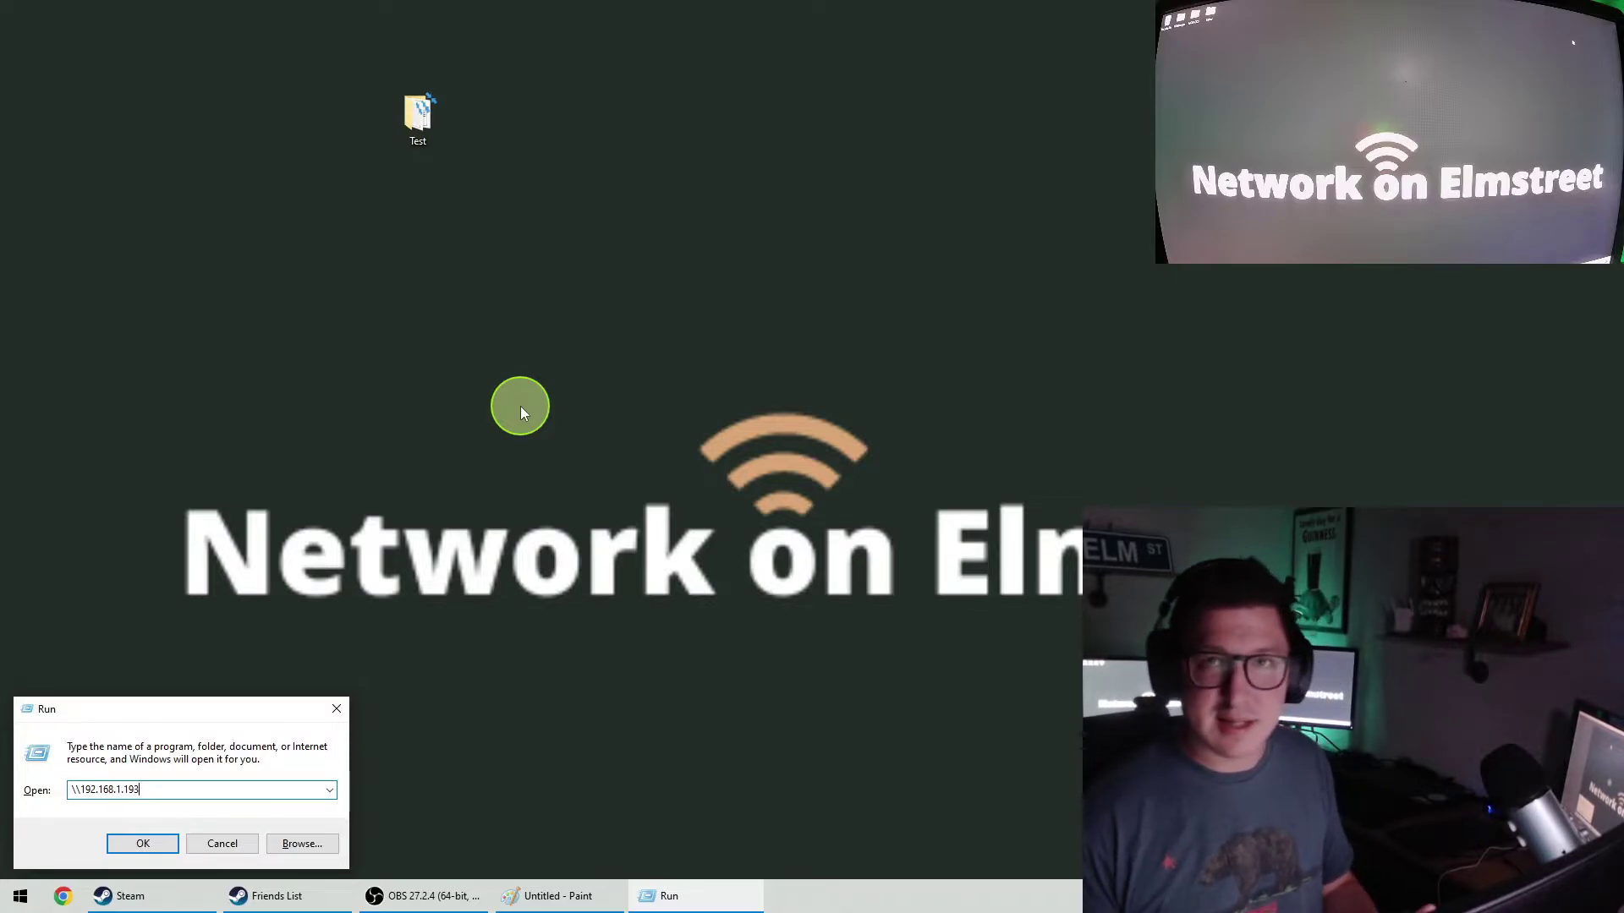
pyautogui.write('\\c$')
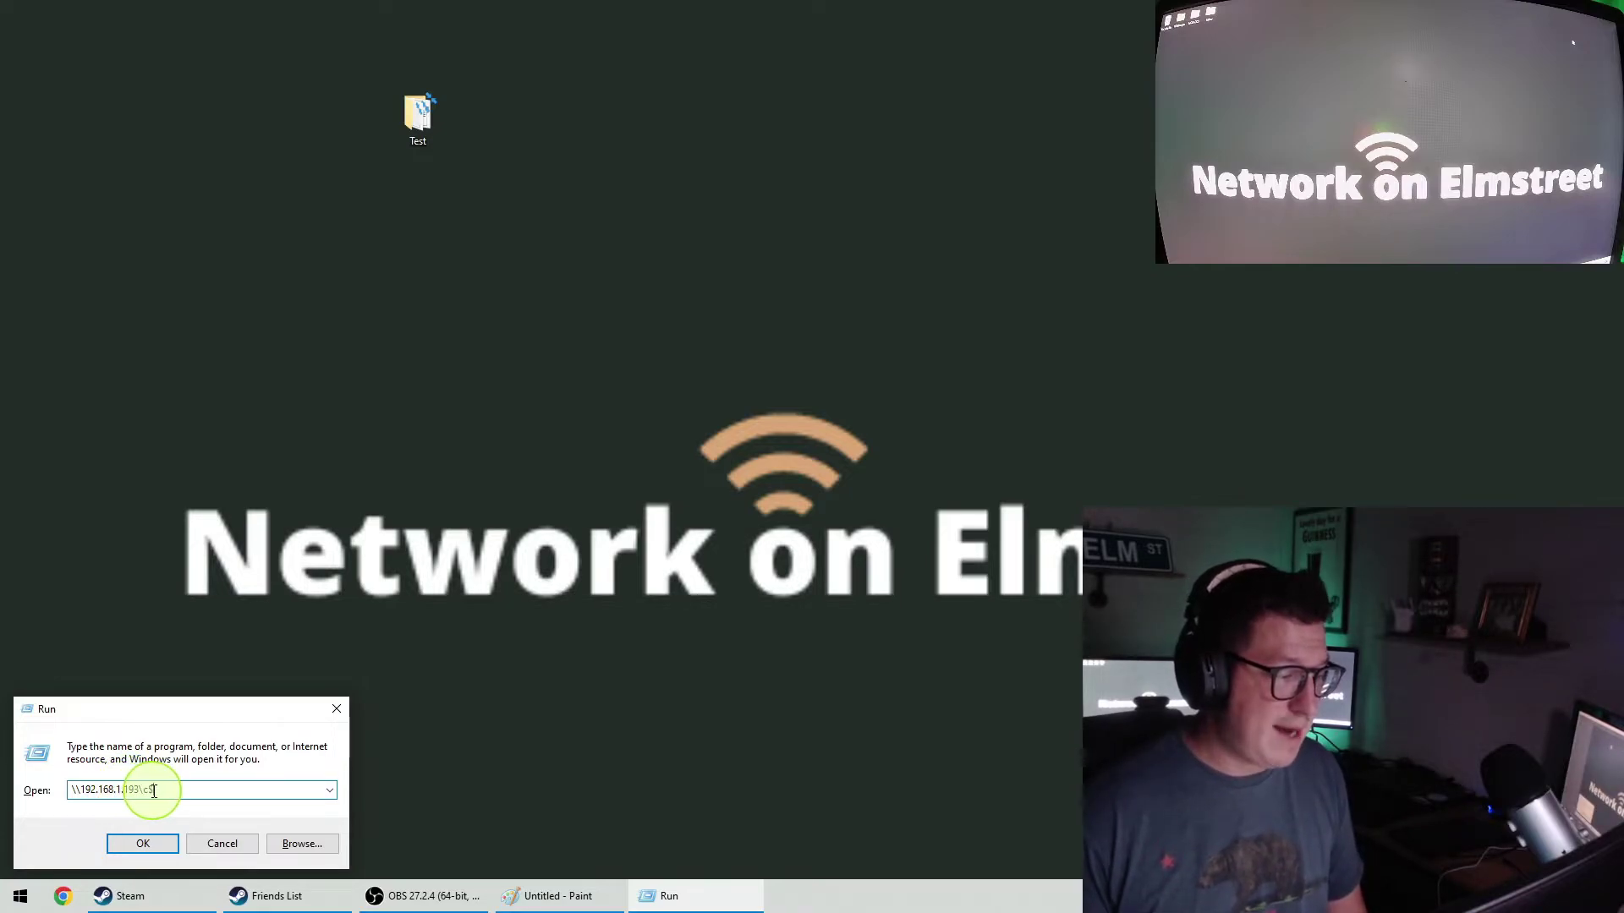
pyautogui.click(155, 850)
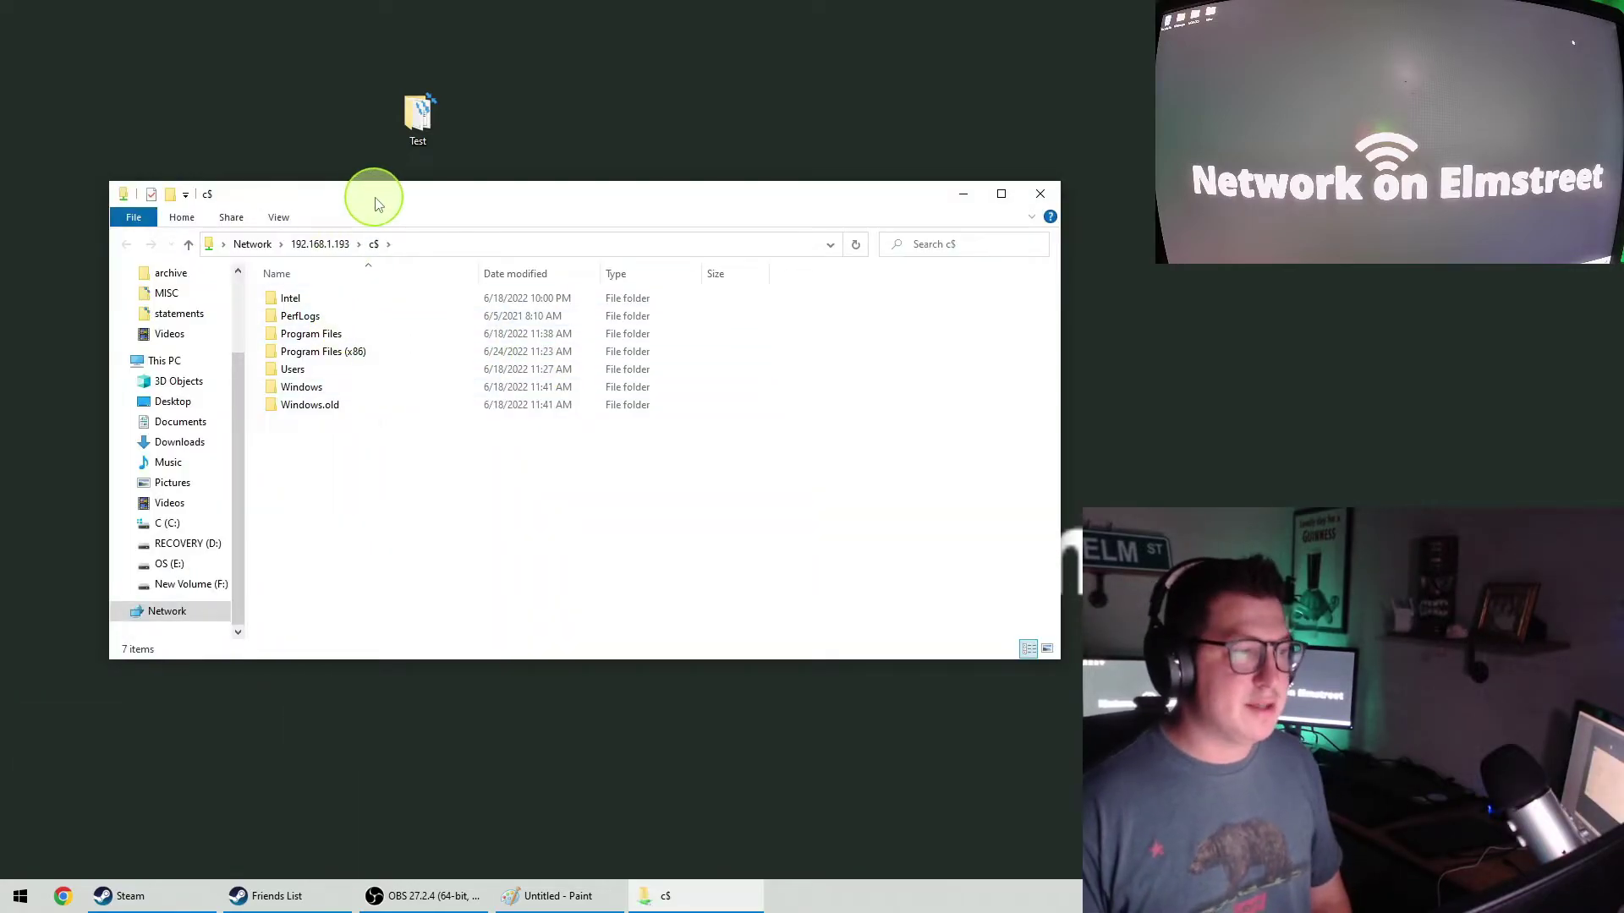
pyautogui.moveTo(378, 204); pyautogui.dragTo(605, 134)
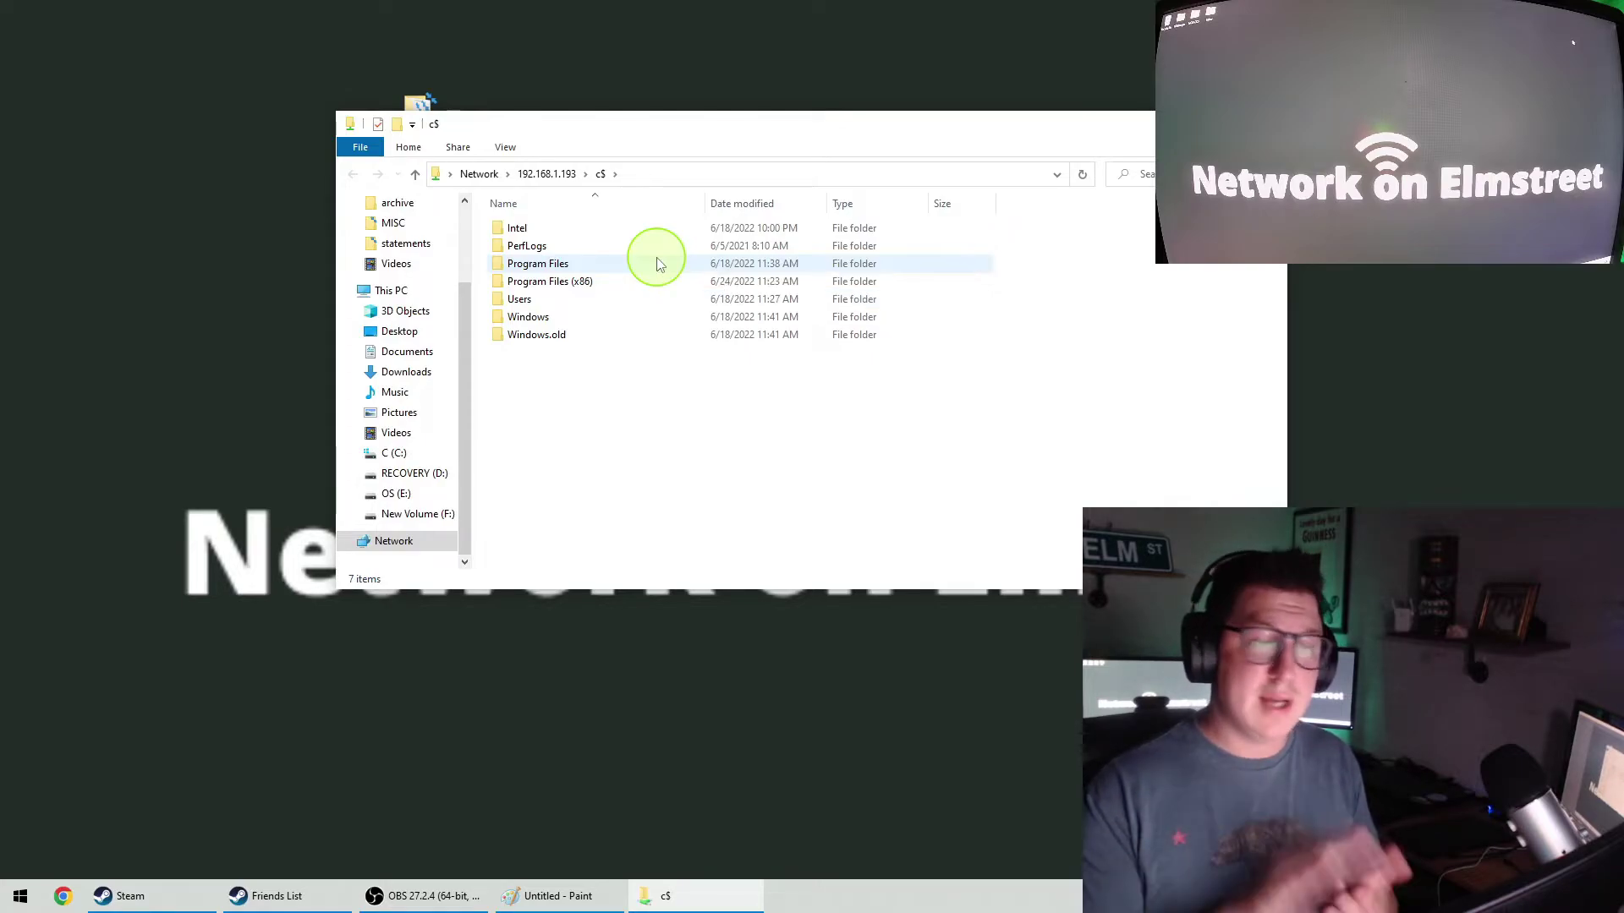
pyautogui.doubleClick(526, 304)
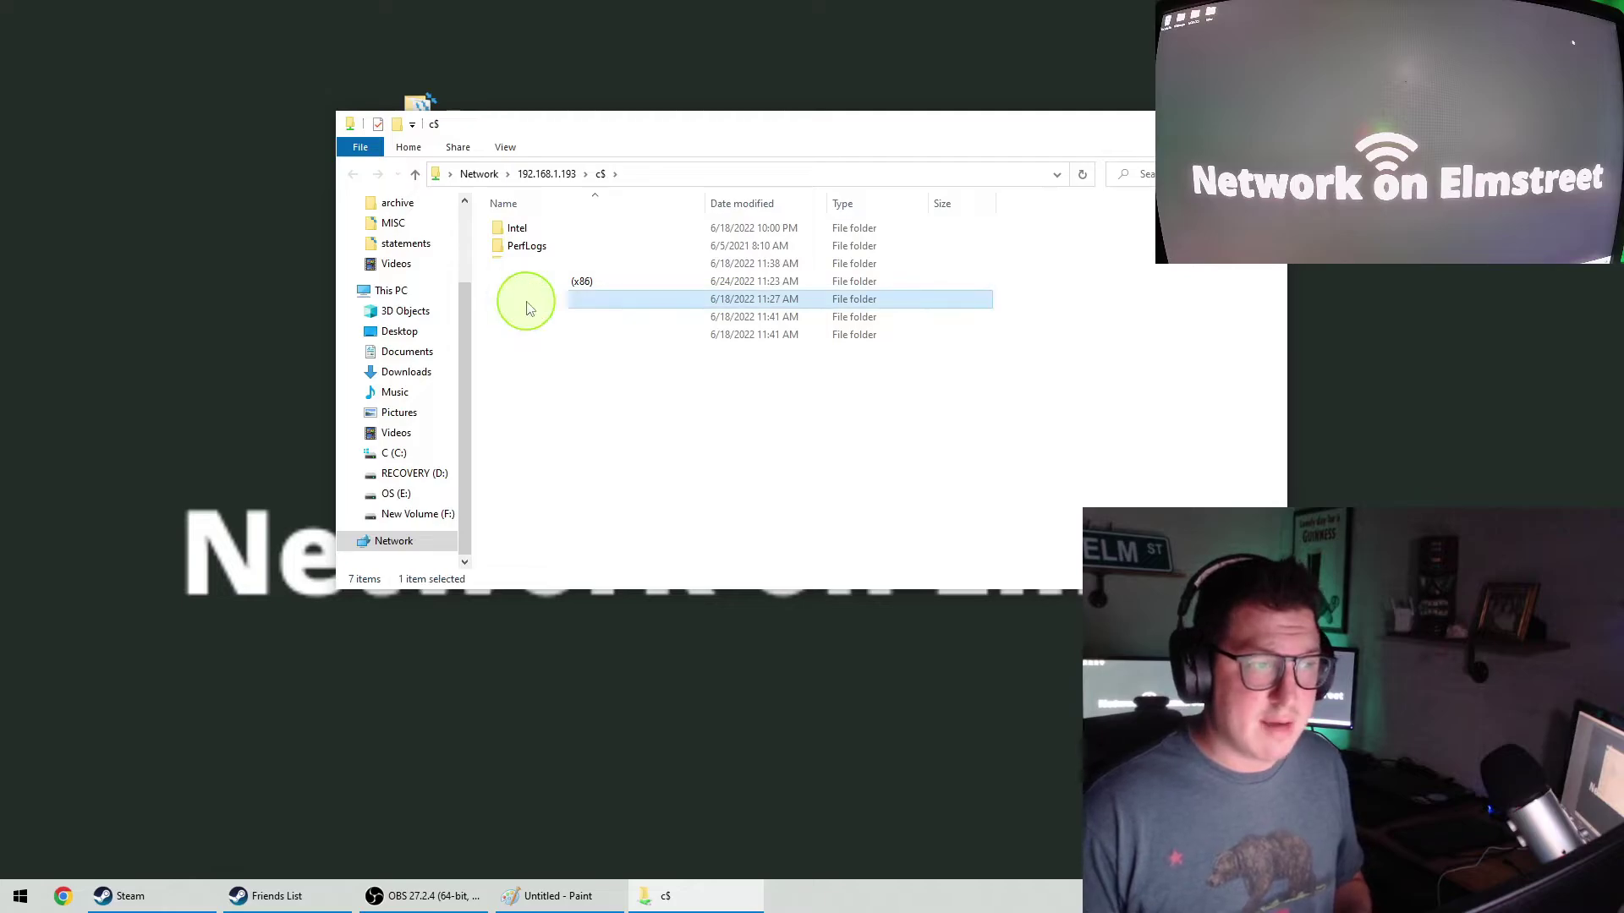
pyautogui.click(523, 235)
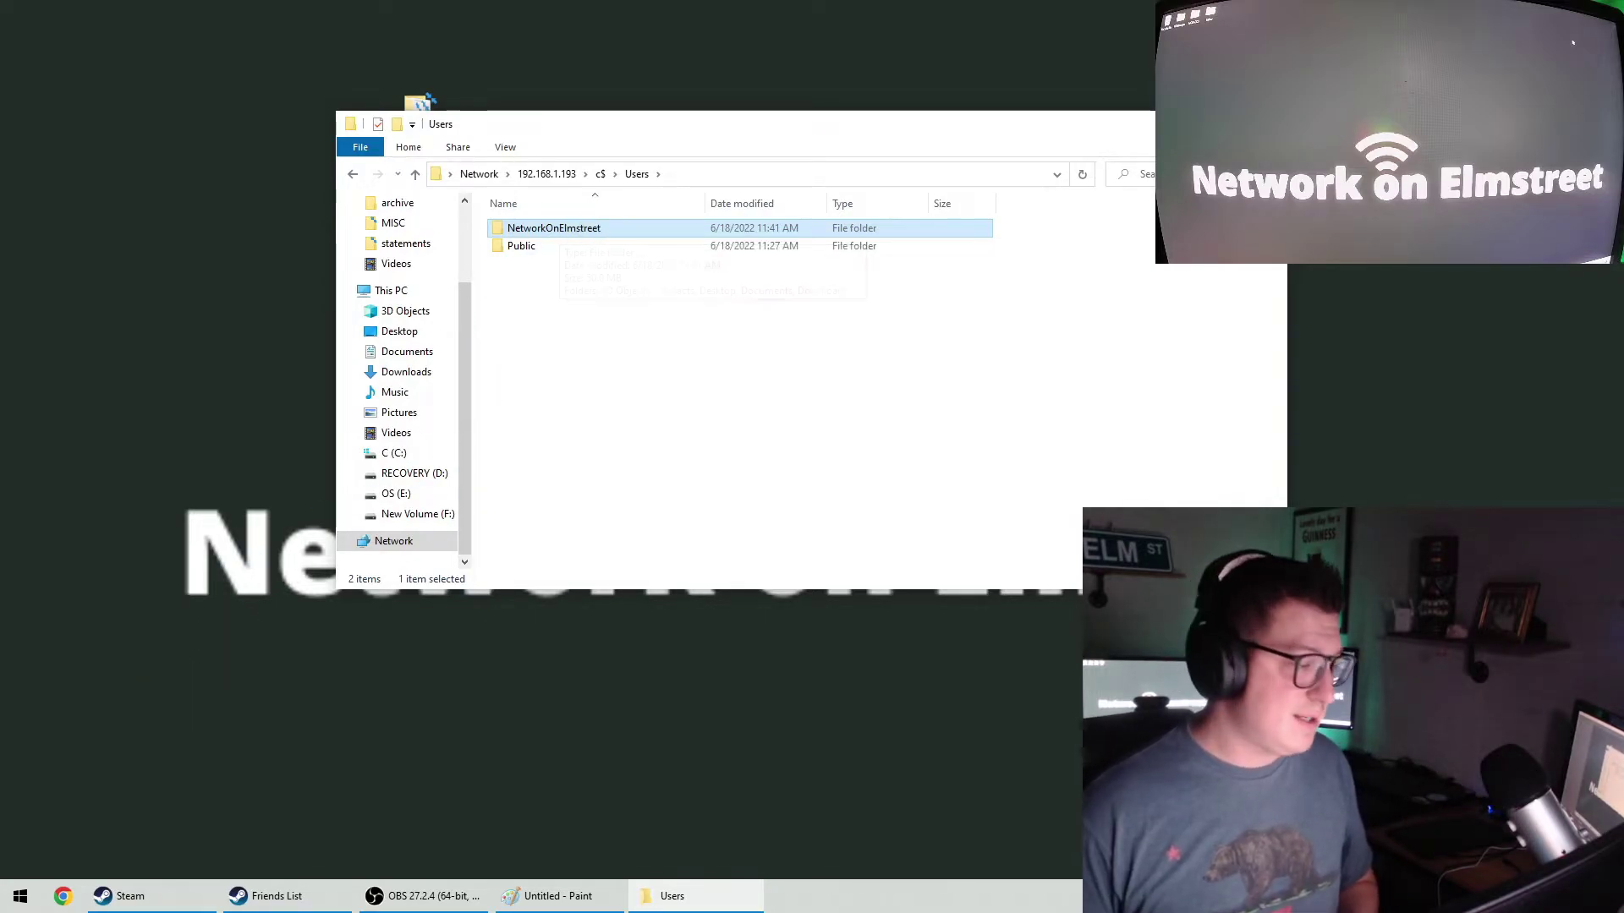
# - Open Computer Management for this PC and list the accounts under Local Users and Groups
pyautogui.click(20, 895)
pyautogui.write('this')
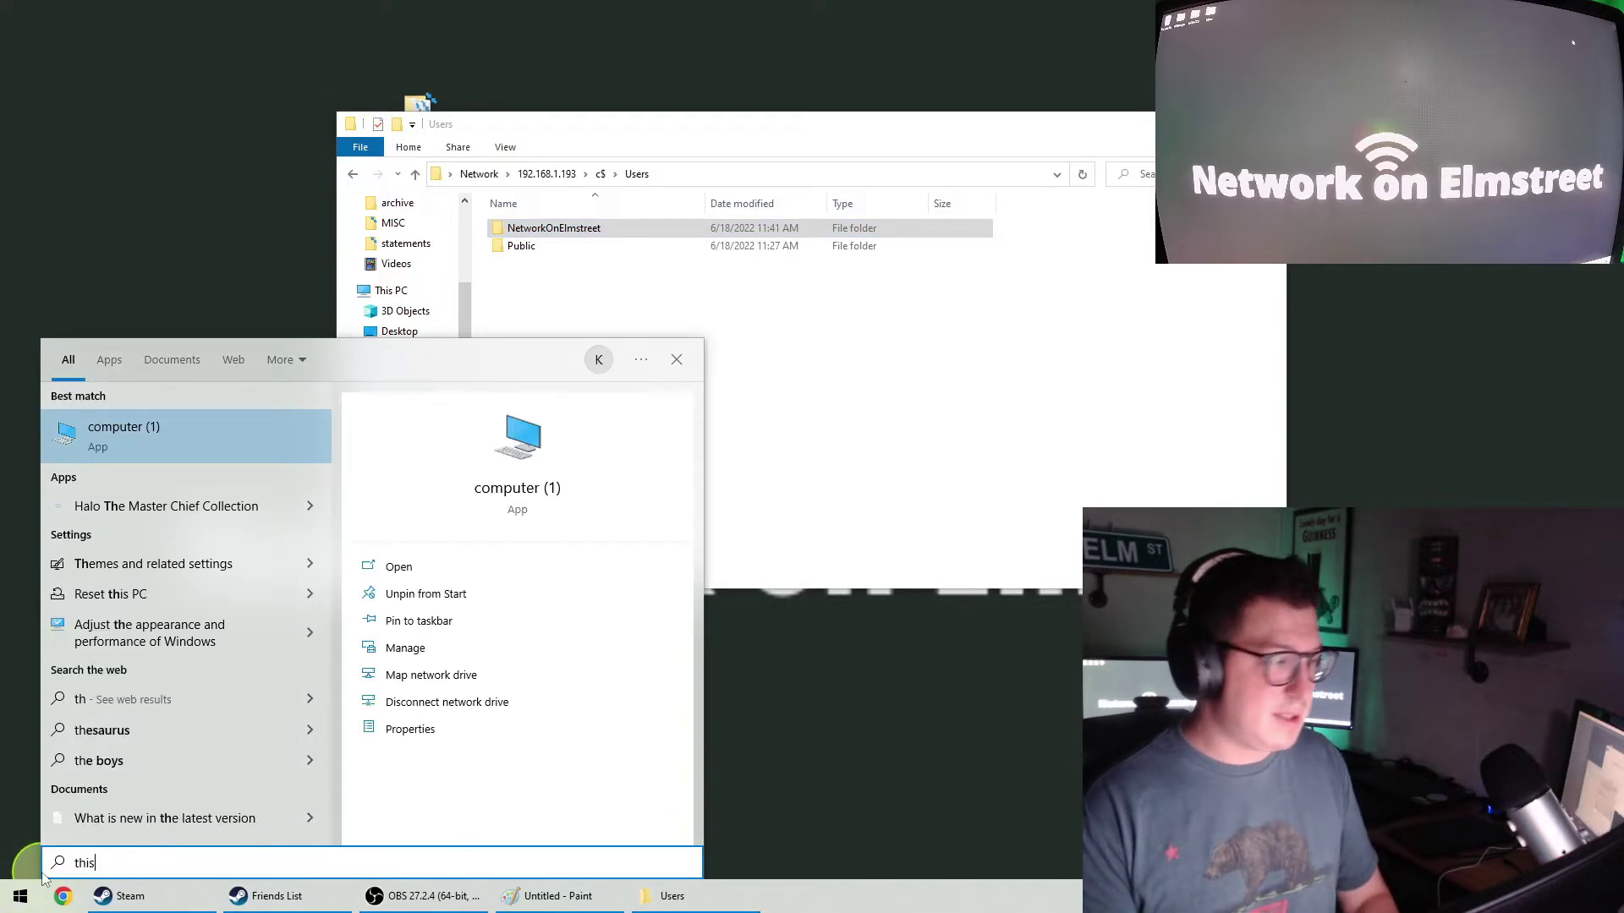
pyautogui.rightClick(230, 429)
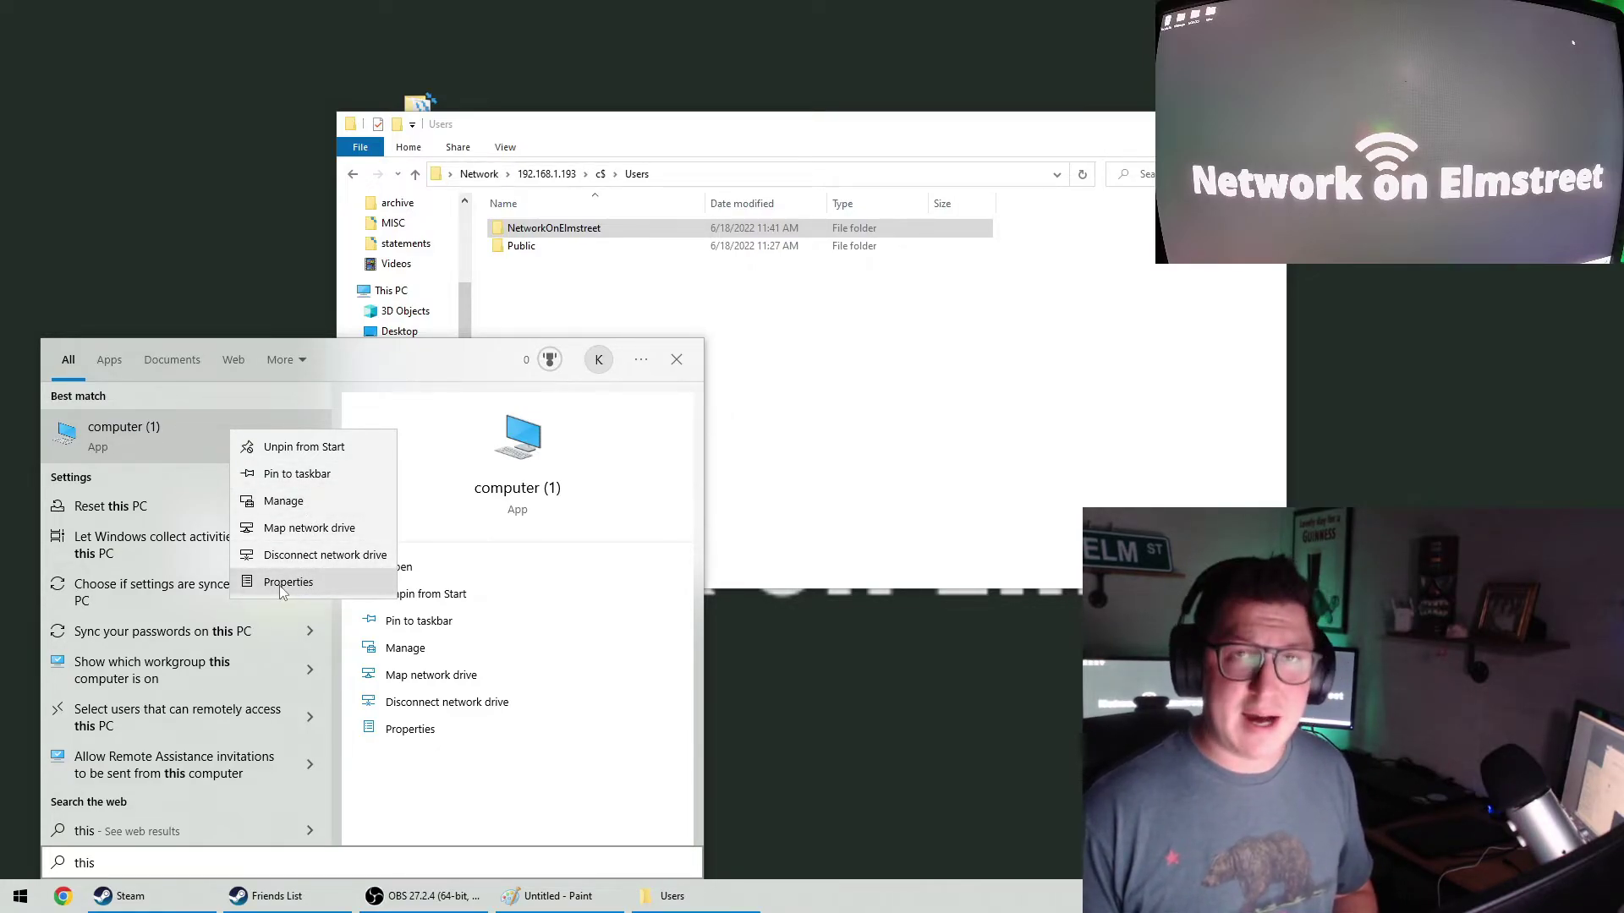
pyautogui.click(279, 502)
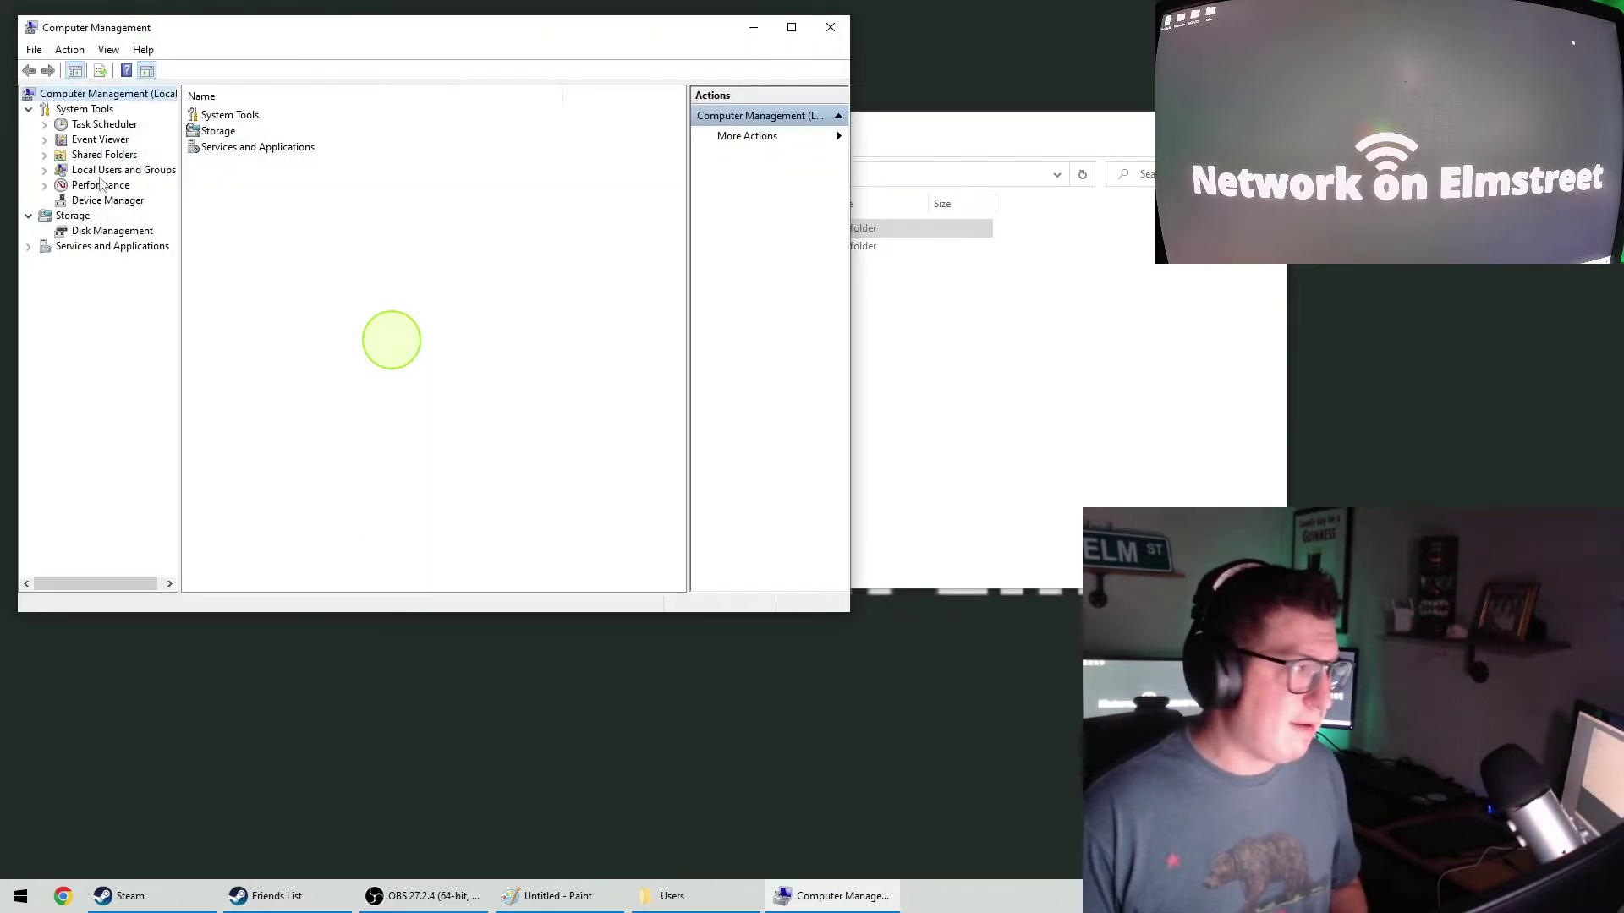
pyautogui.doubleClick(99, 170)
pyautogui.click(101, 188)
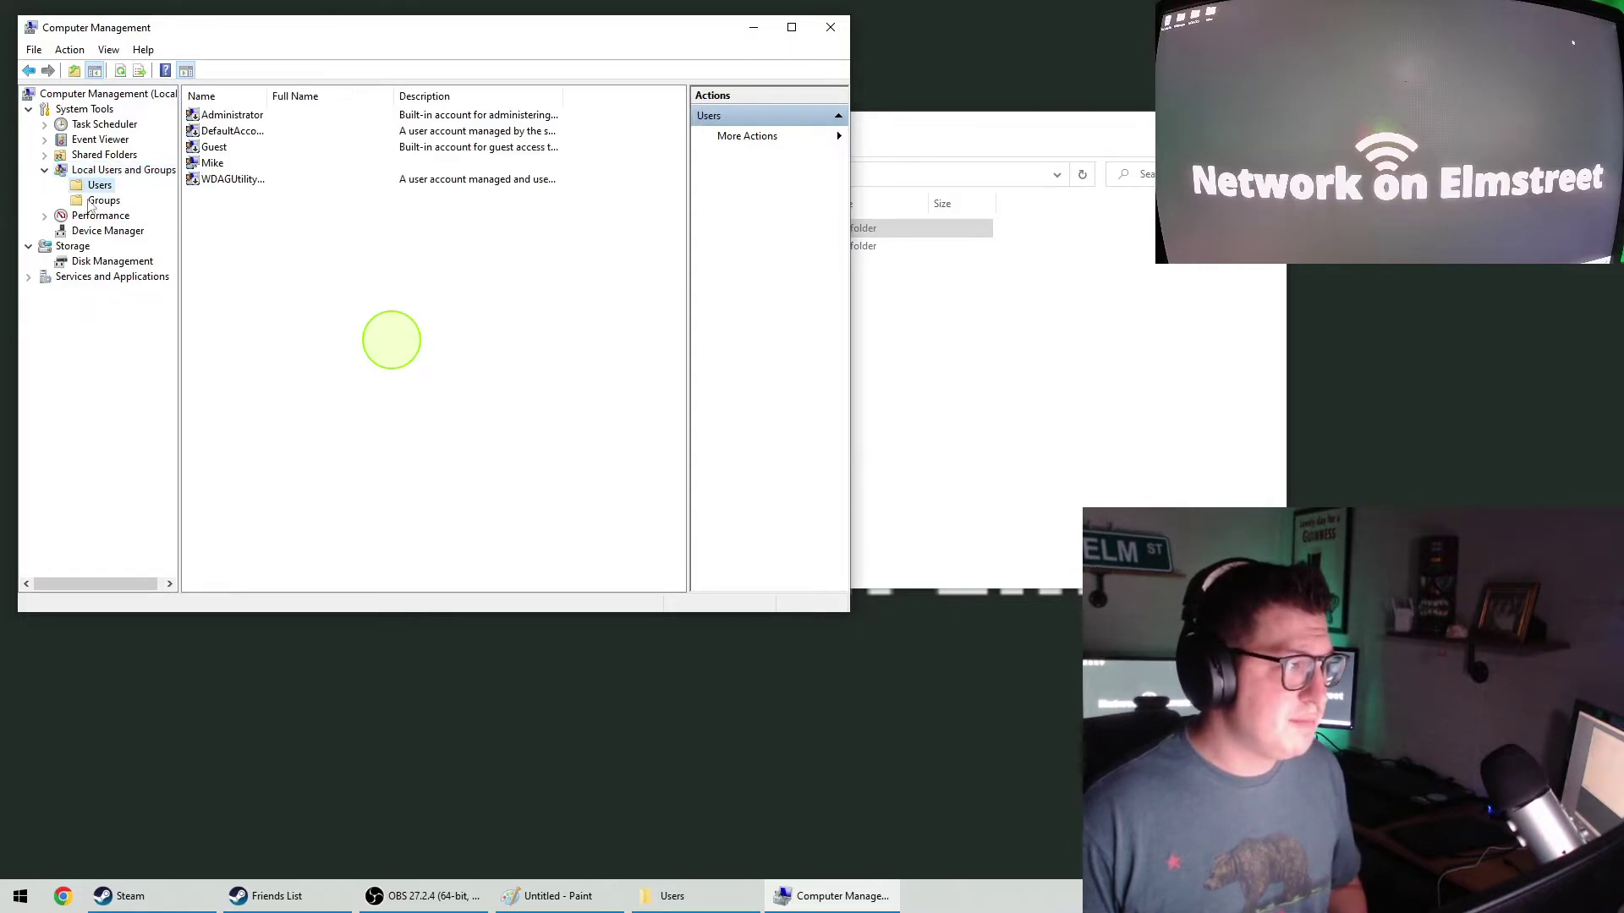
# - Review the built-in Administrator account's general properties, including its disabled setting, and close Computer Management
pyautogui.click(224, 116)
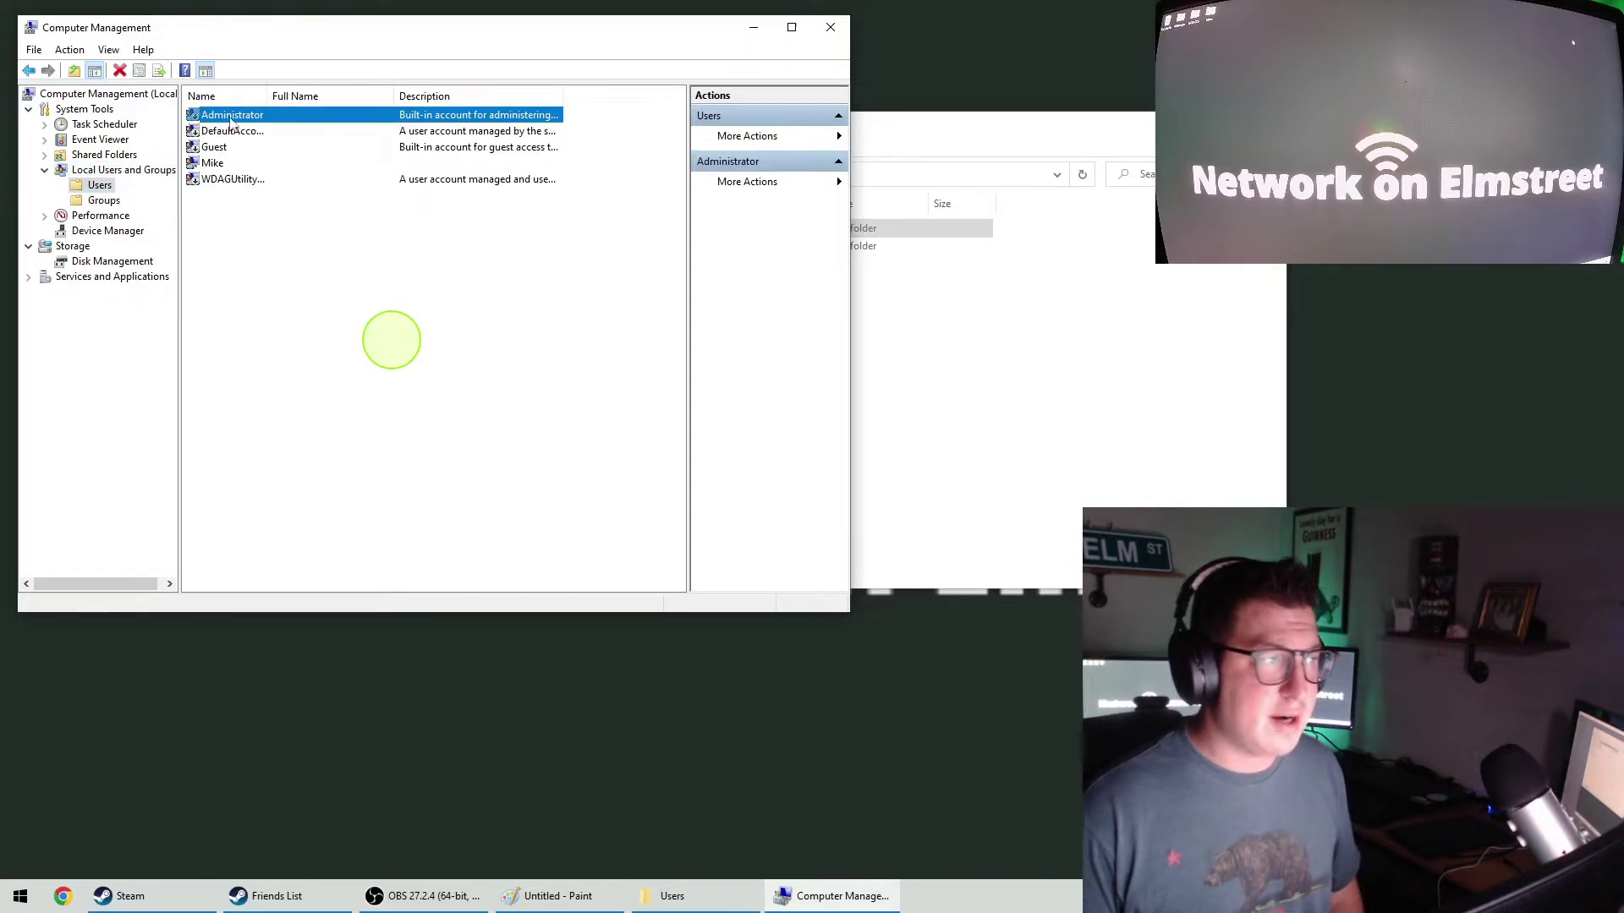
pyautogui.click(225, 130)
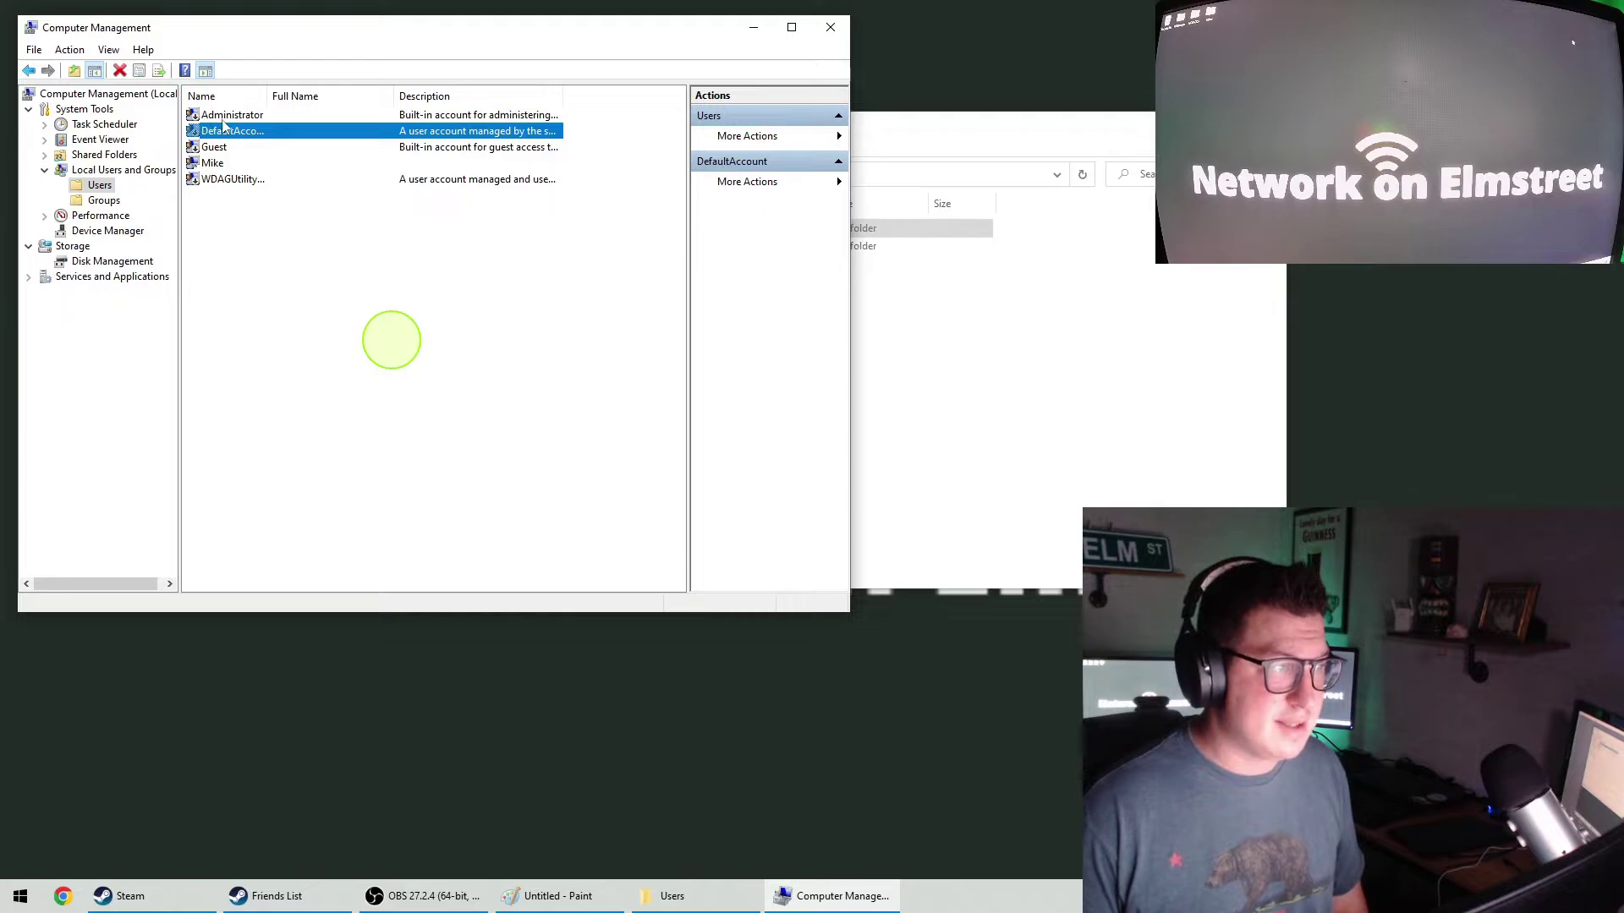
pyautogui.doubleClick(224, 116)
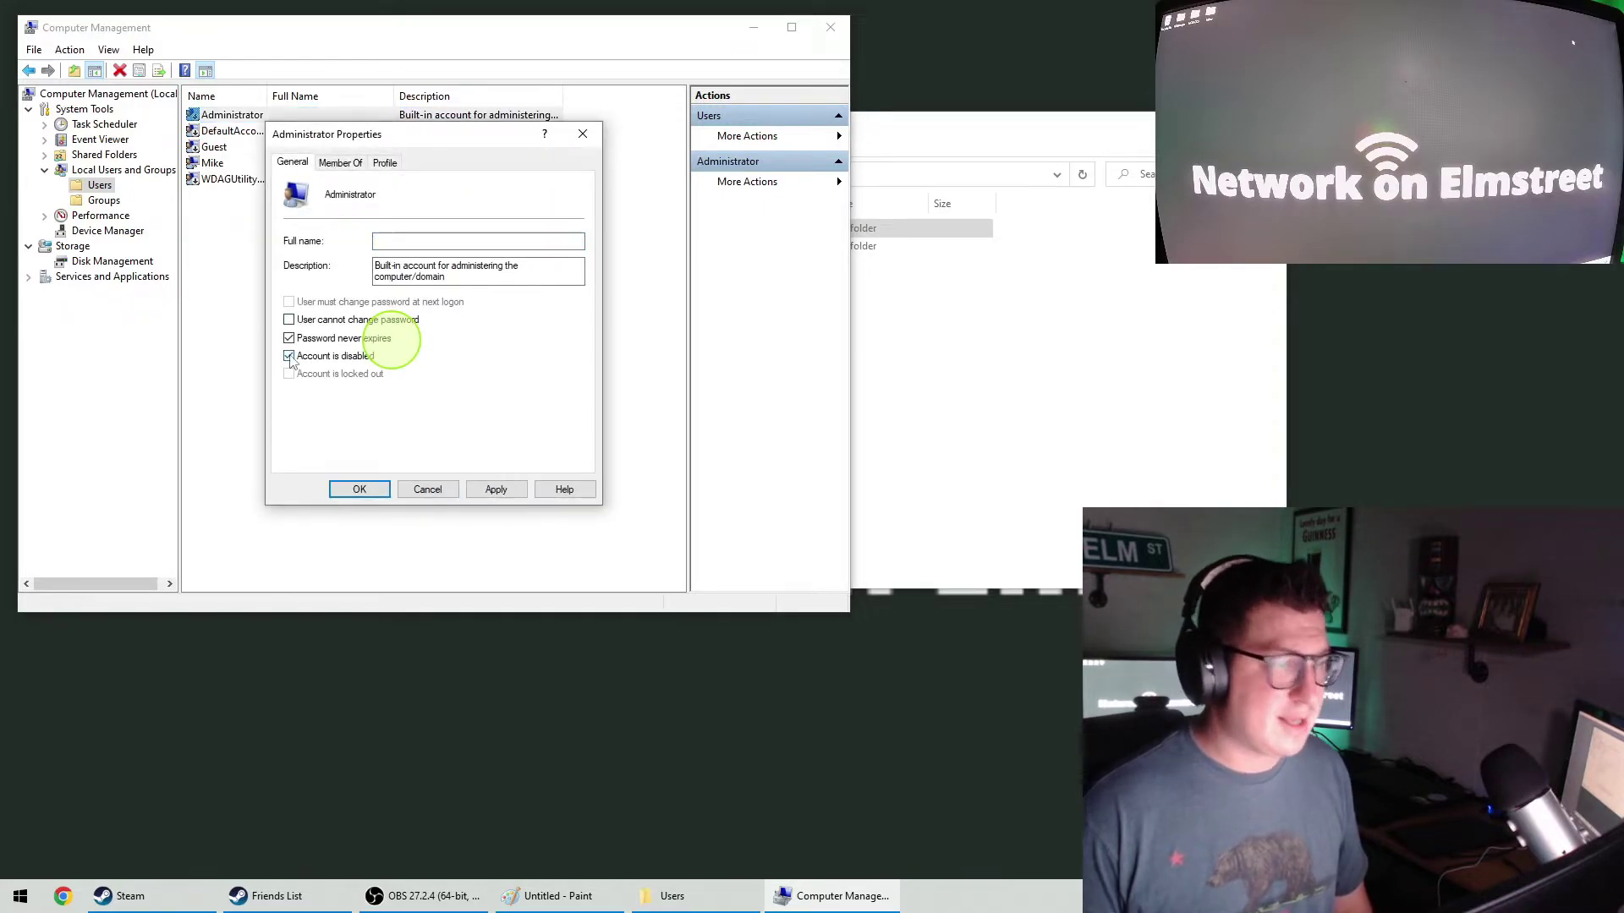
pyautogui.click(360, 490)
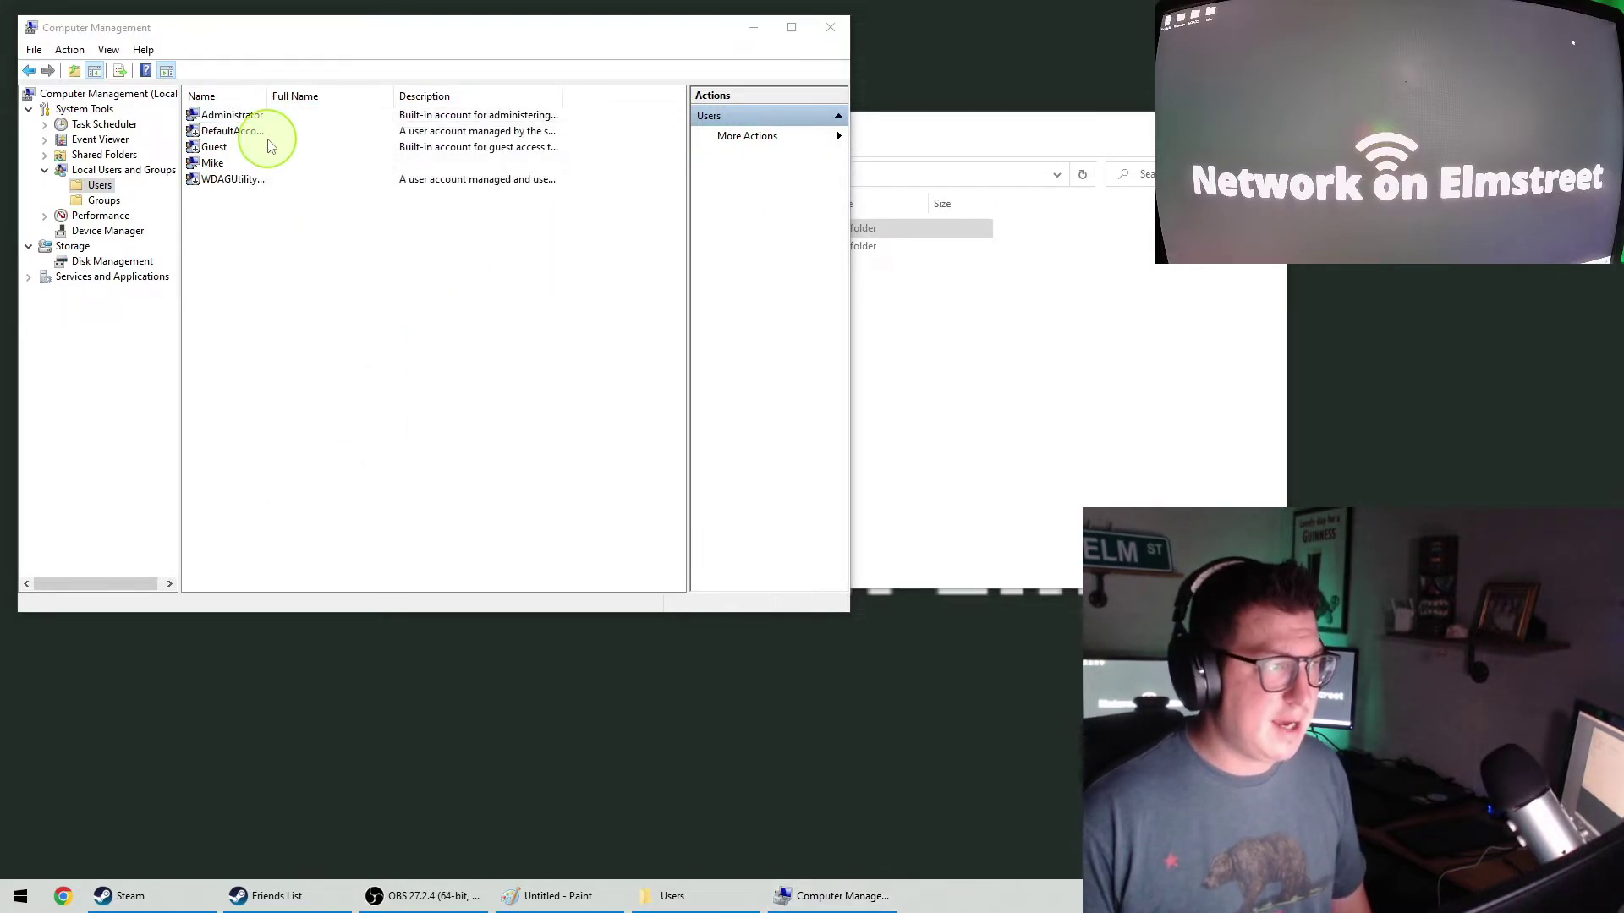
pyautogui.rightClick(254, 117)
pyautogui.click(470, 328)
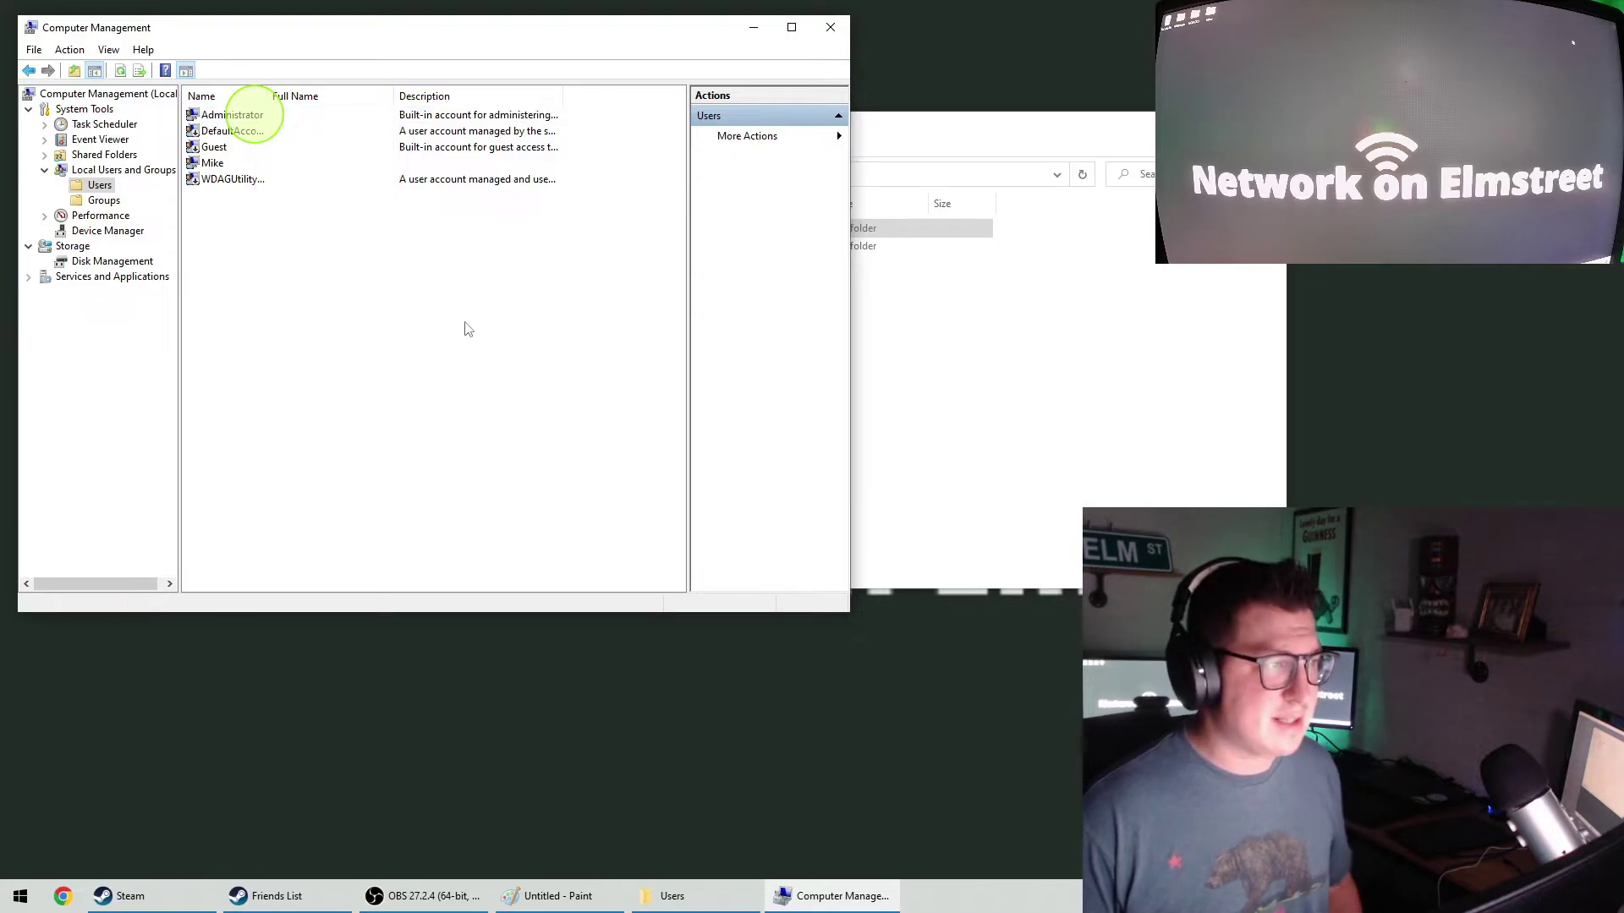
pyautogui.click(830, 27)
# - Return to the root of the c$ share, reopen the Users folder and select NetworkOnElmstreet
pyautogui.click(601, 174)
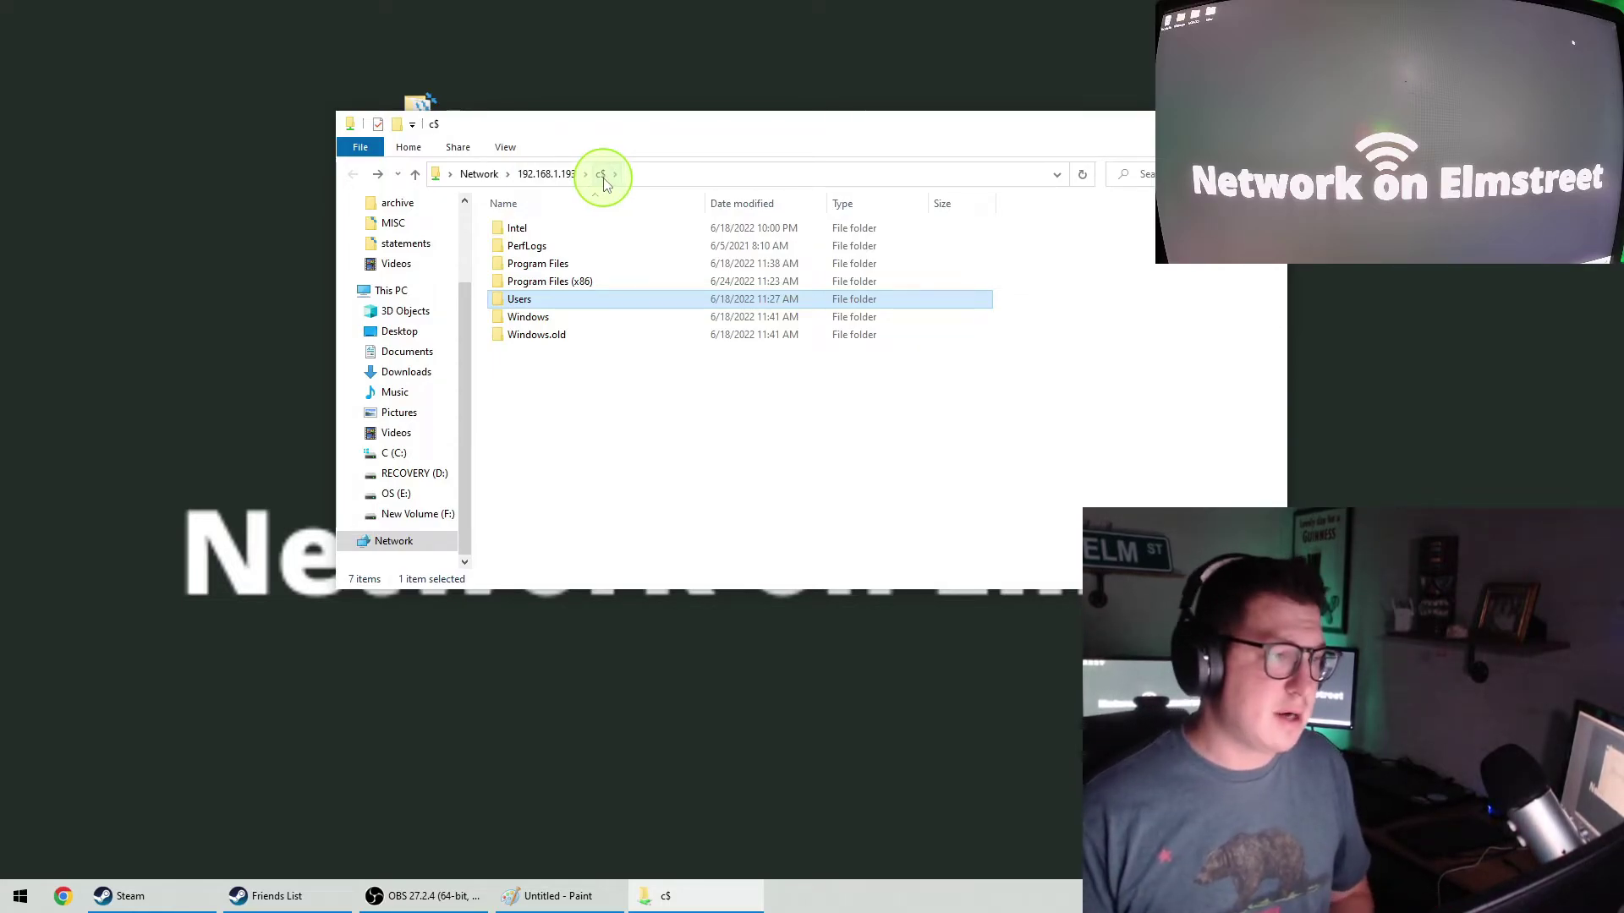
pyautogui.doubleClick(525, 306)
pyautogui.click(562, 237)
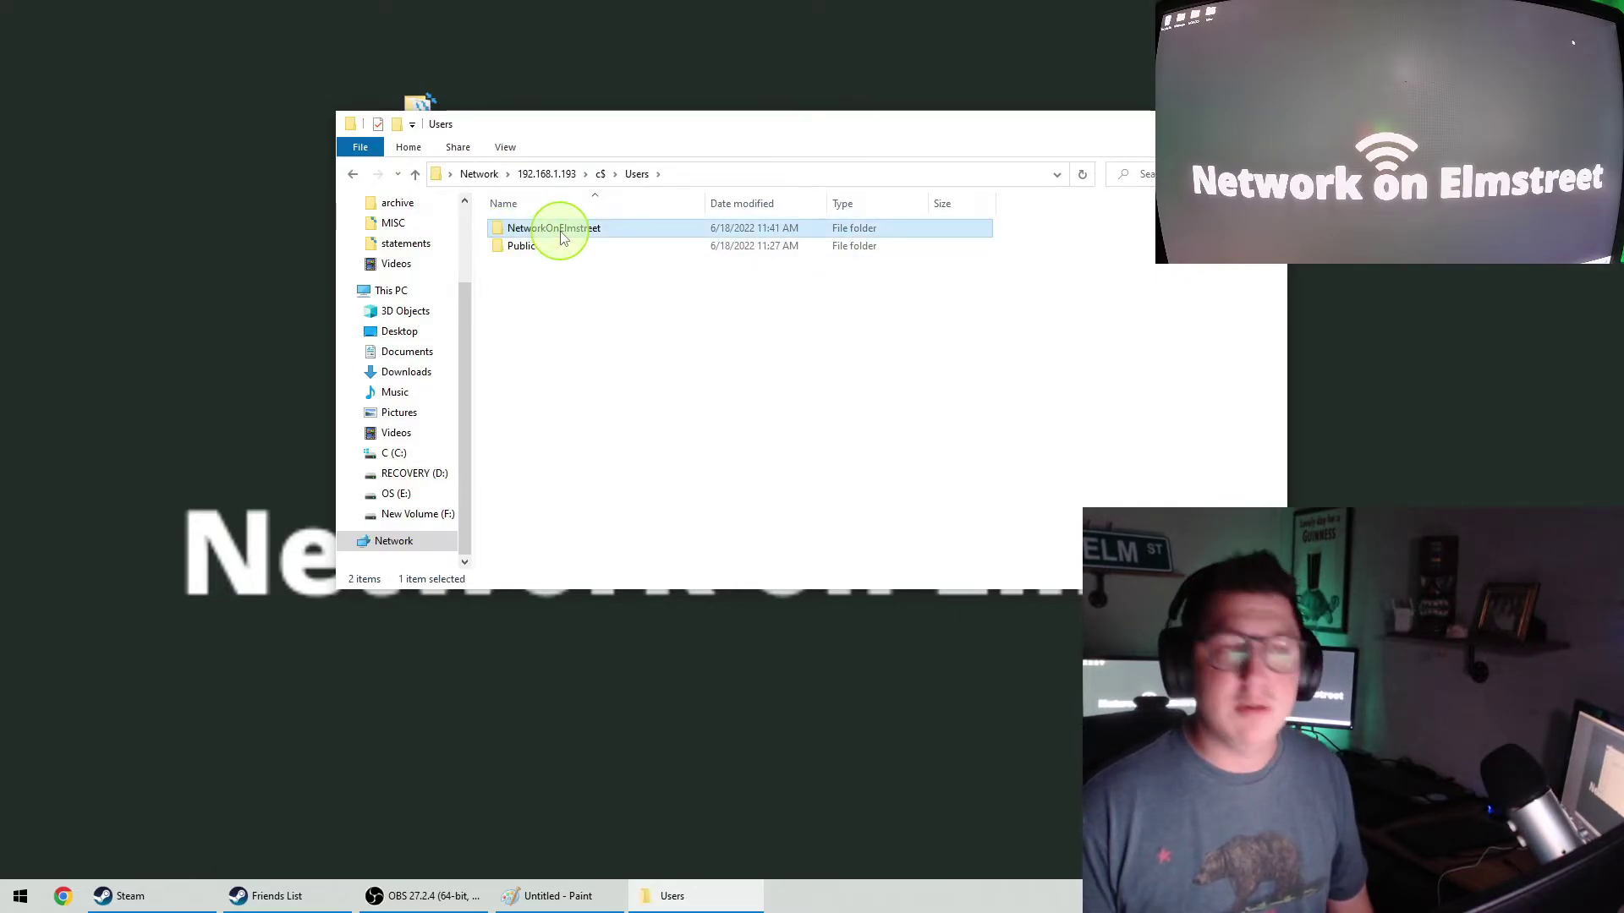
# - Look through the Favorites and Documents folders inside the NetworkOnElmstreet profile on the remote share
pyautogui.doubleClick(563, 235)
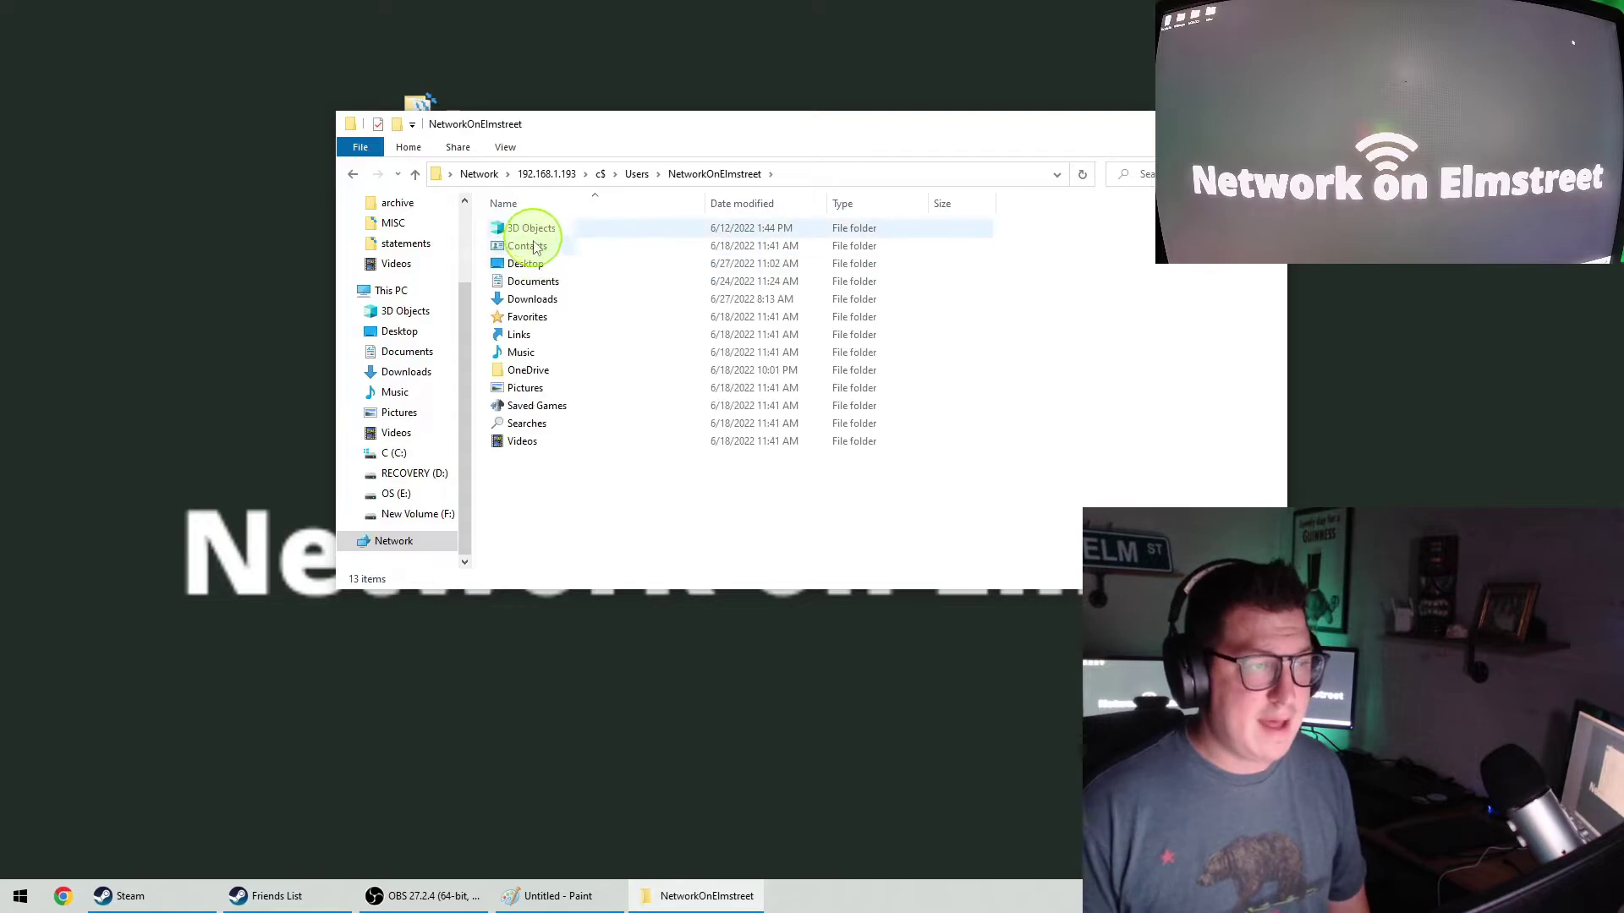
pyautogui.doubleClick(547, 319)
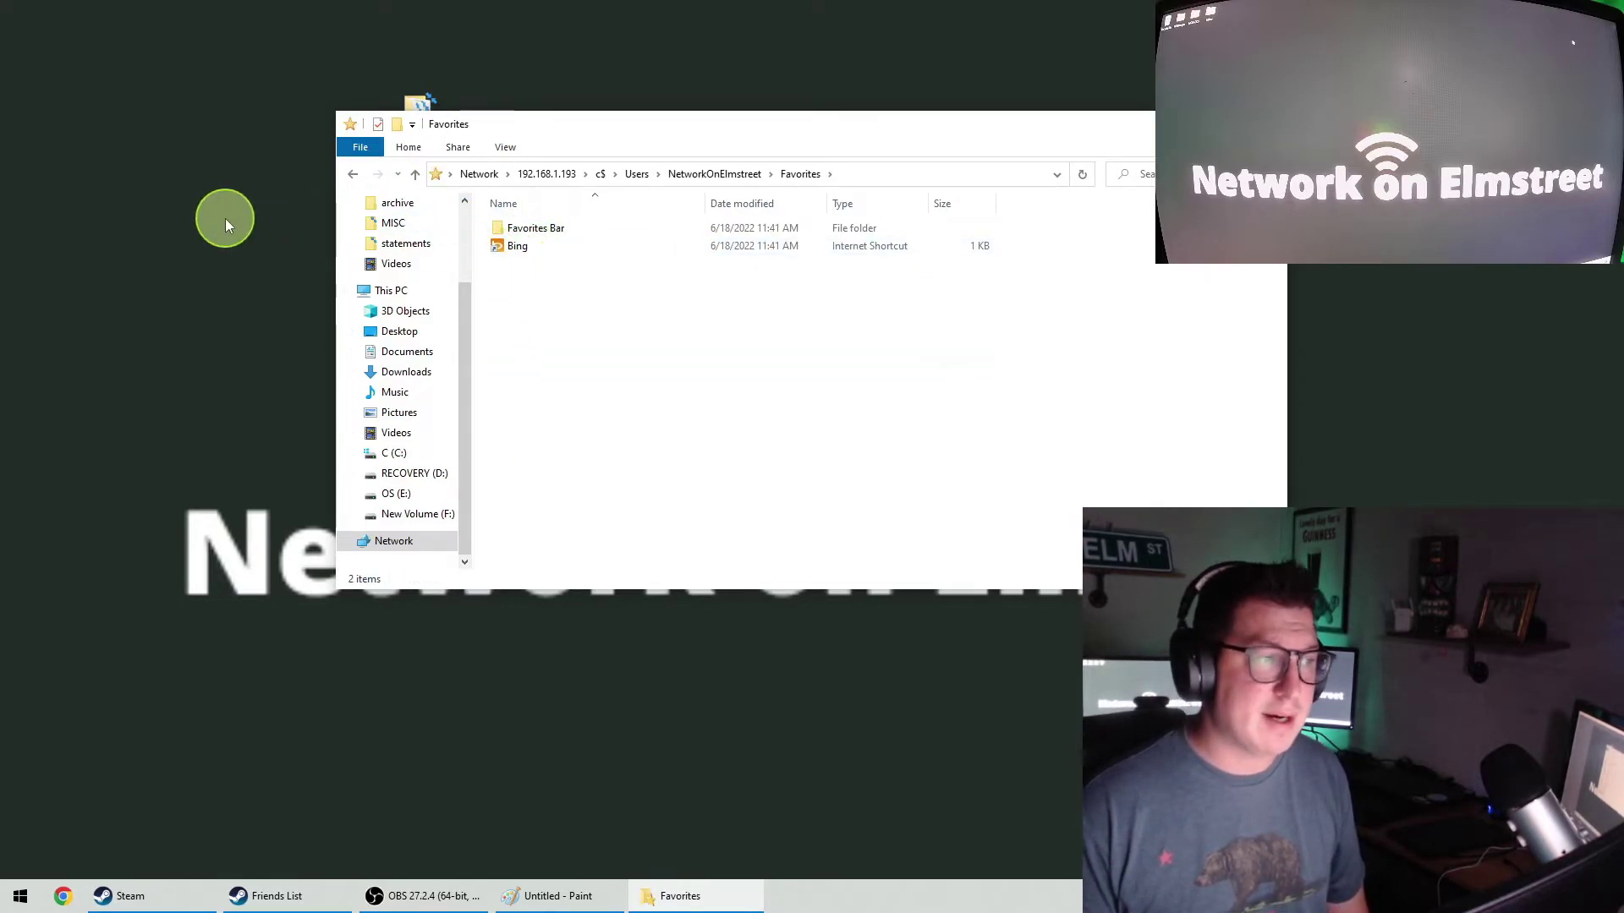
pyautogui.click(352, 174)
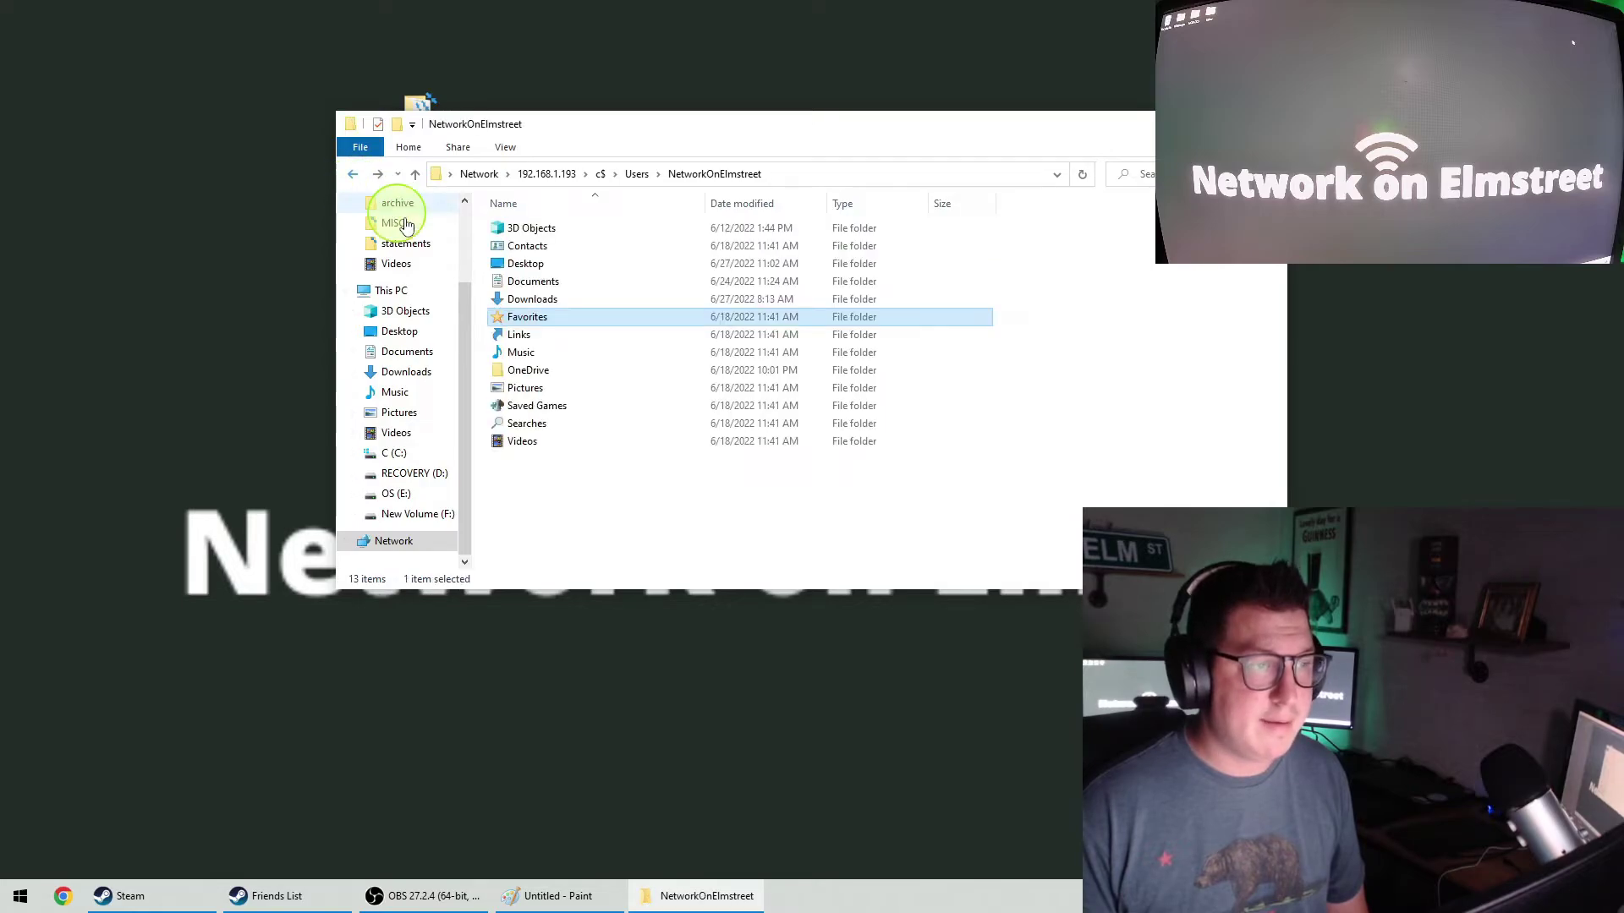
pyautogui.doubleClick(544, 284)
pyautogui.click(596, 226)
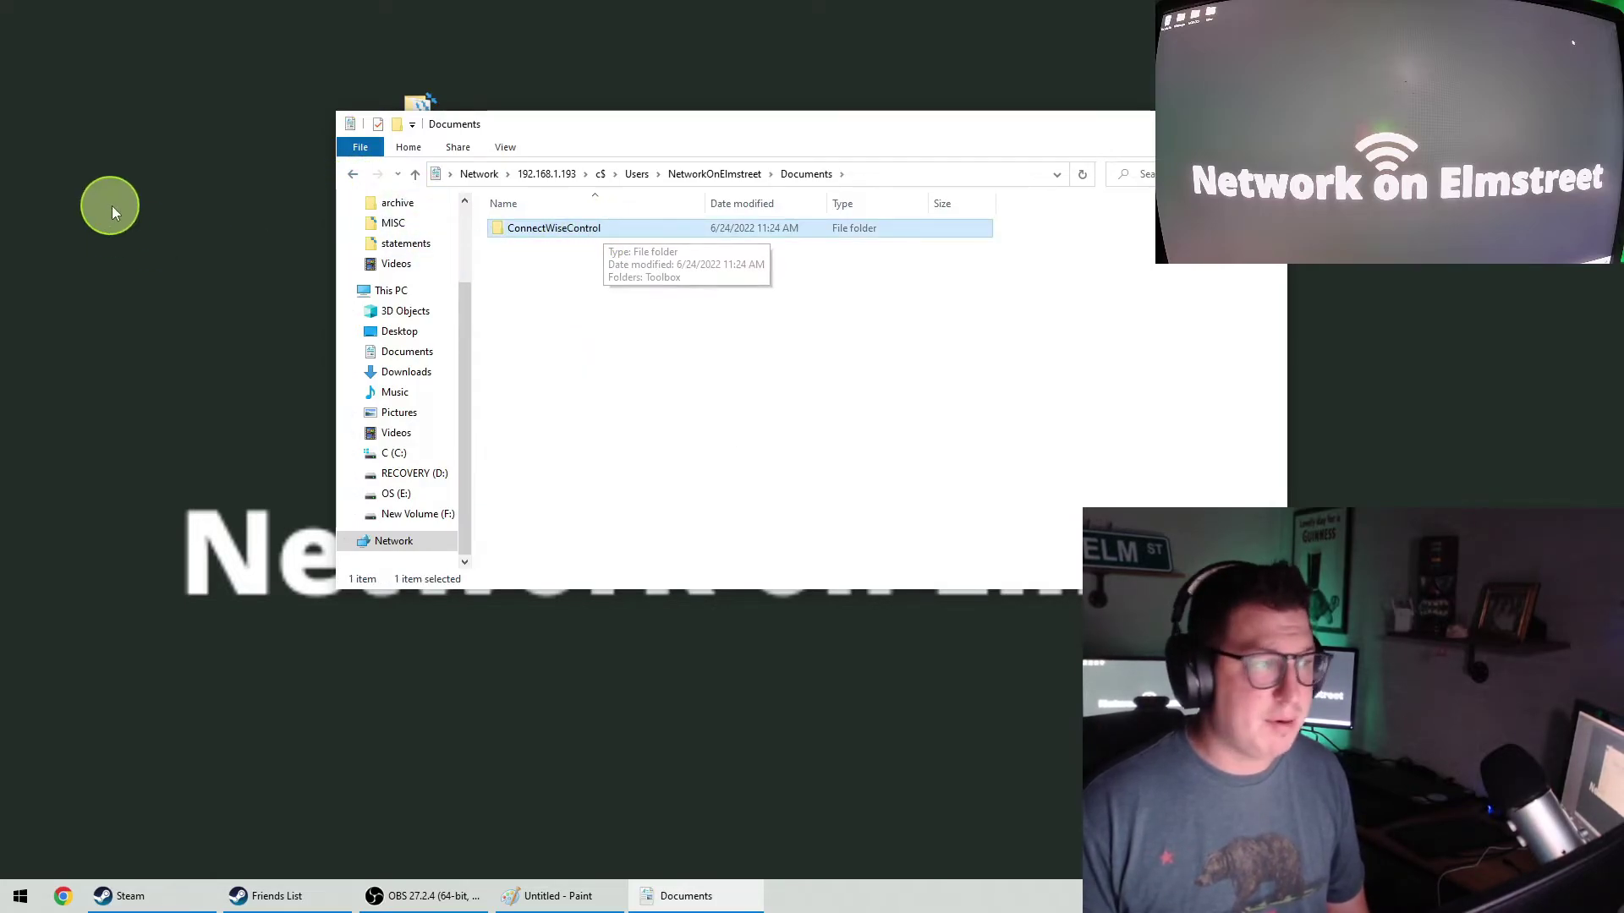
pyautogui.click(353, 174)
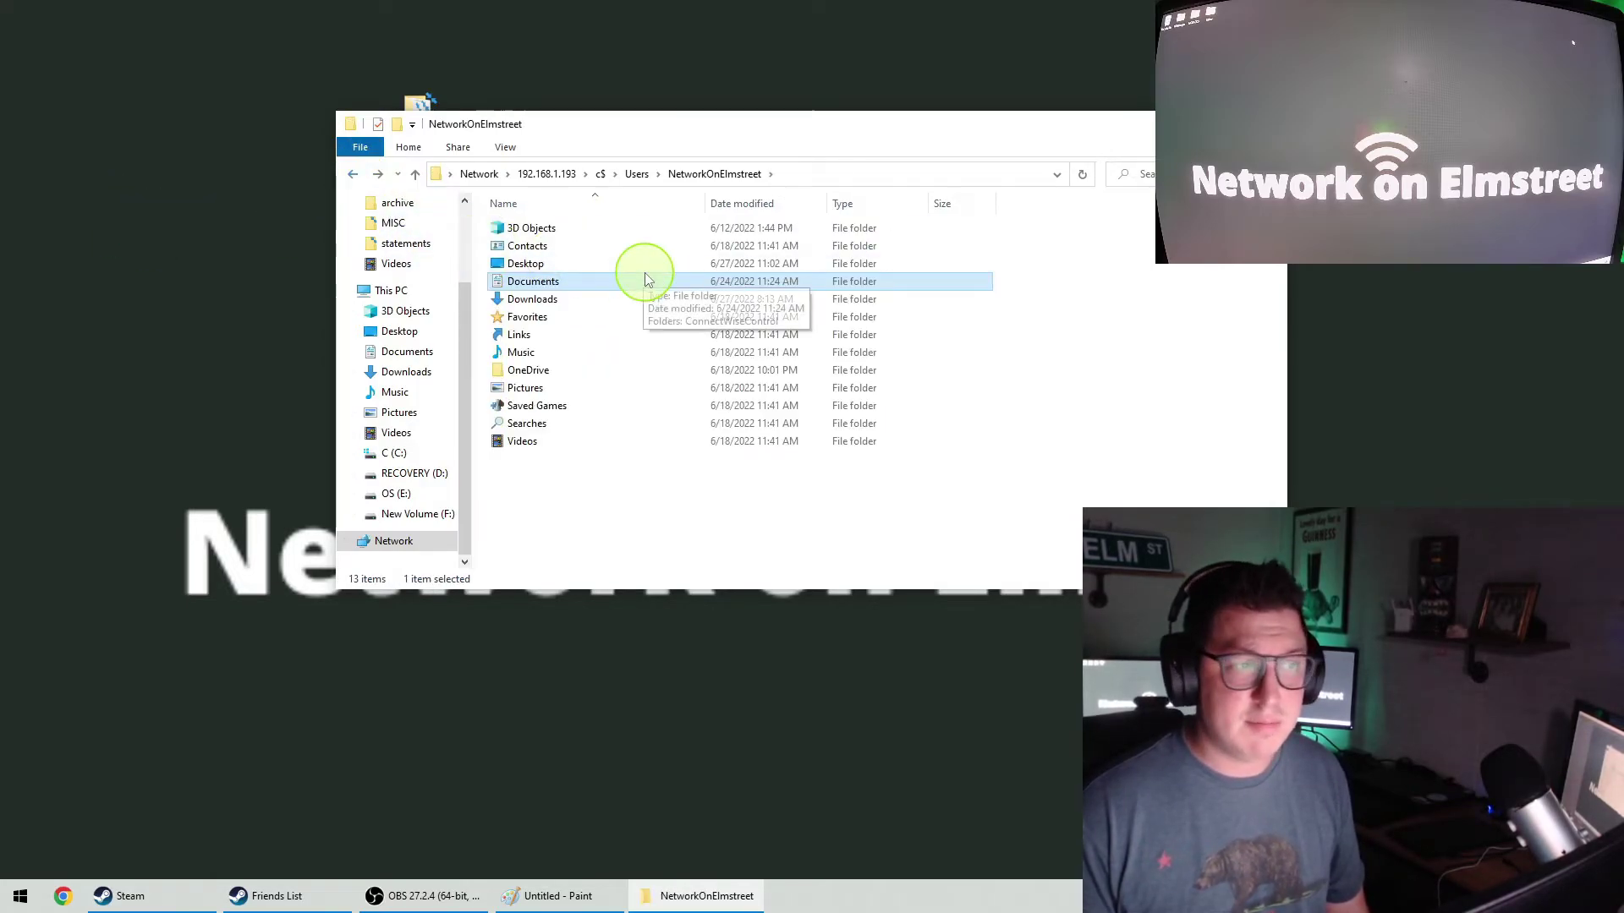
# - Open the remote NetworkOnElmstreet profile's Desktop folder and the local Test folder in separate windows, both visible
pyautogui.doubleClick(527, 266)
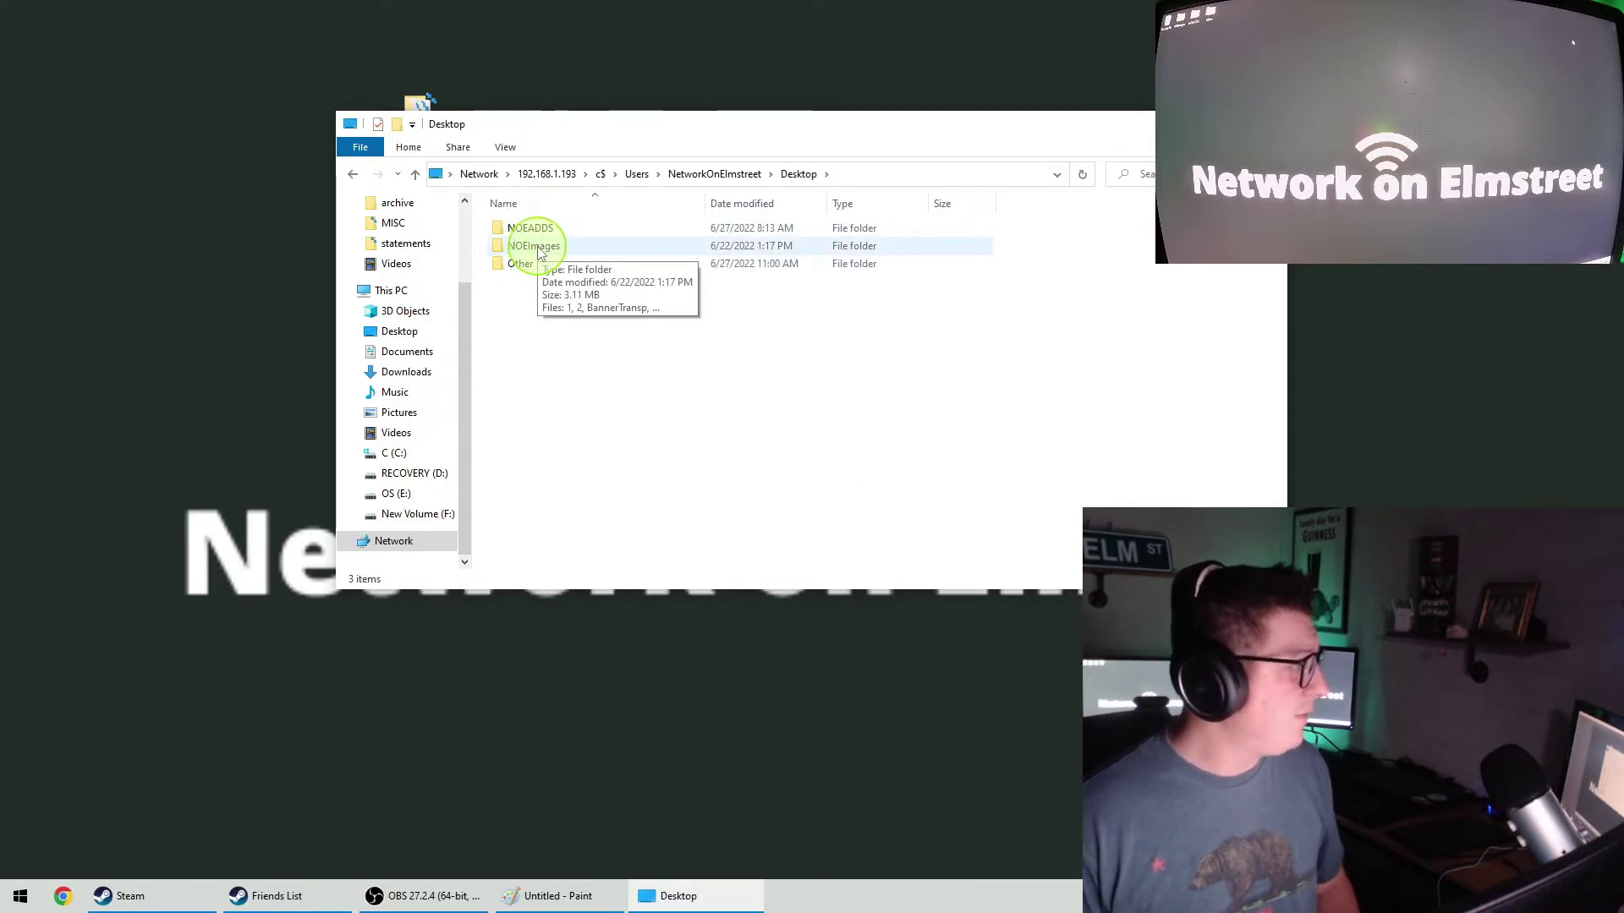
pyautogui.moveTo(530, 125); pyautogui.dragTo(747, 115)
pyautogui.doubleClick(418, 115)
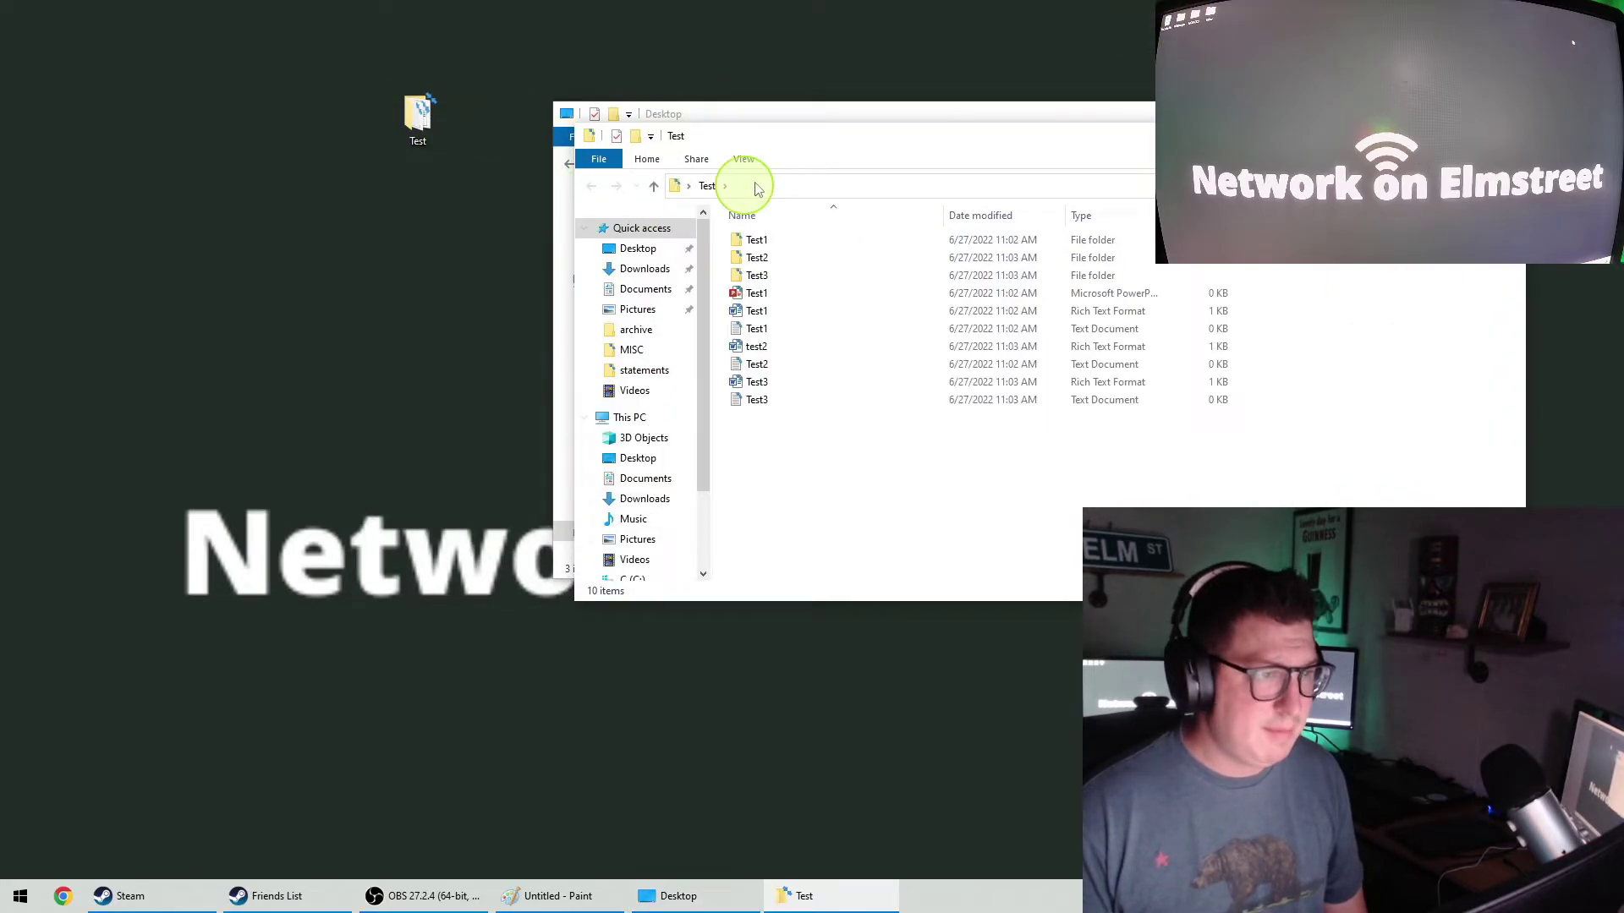
pyautogui.moveTo(818, 137); pyautogui.dragTo(431, 410)
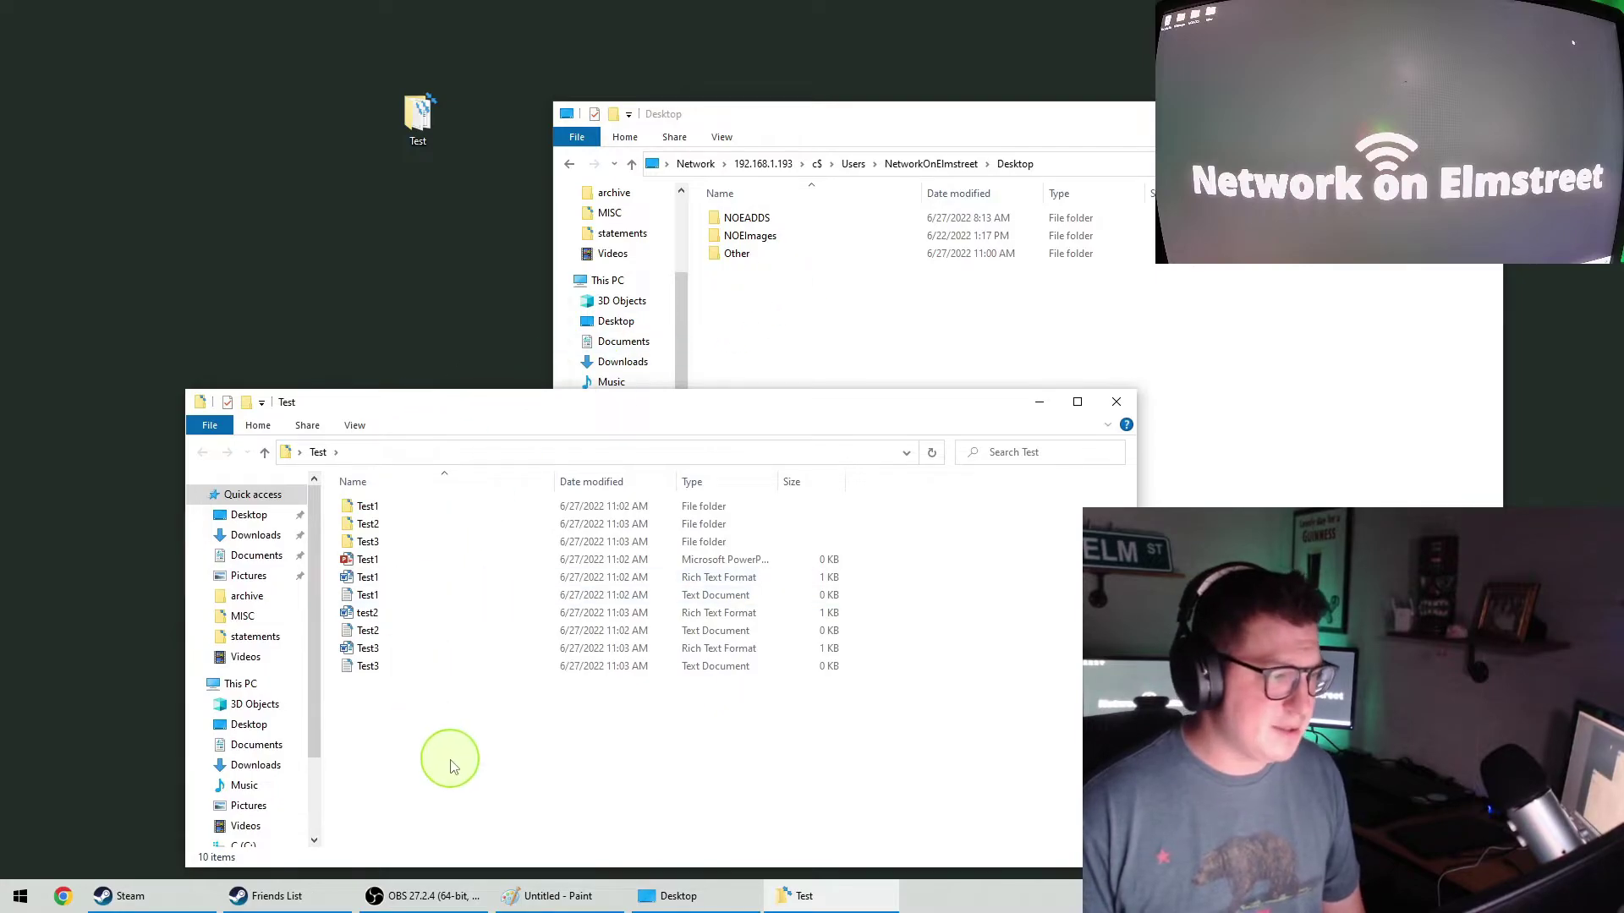
# - Copy all files and folders from the local Test folder into the remote NetworkOnElmstreet Desktop folder, with both windows side by side
pyautogui.moveTo(451, 765); pyautogui.dragTo(334, 490)
pyautogui.rightClick(366, 545)
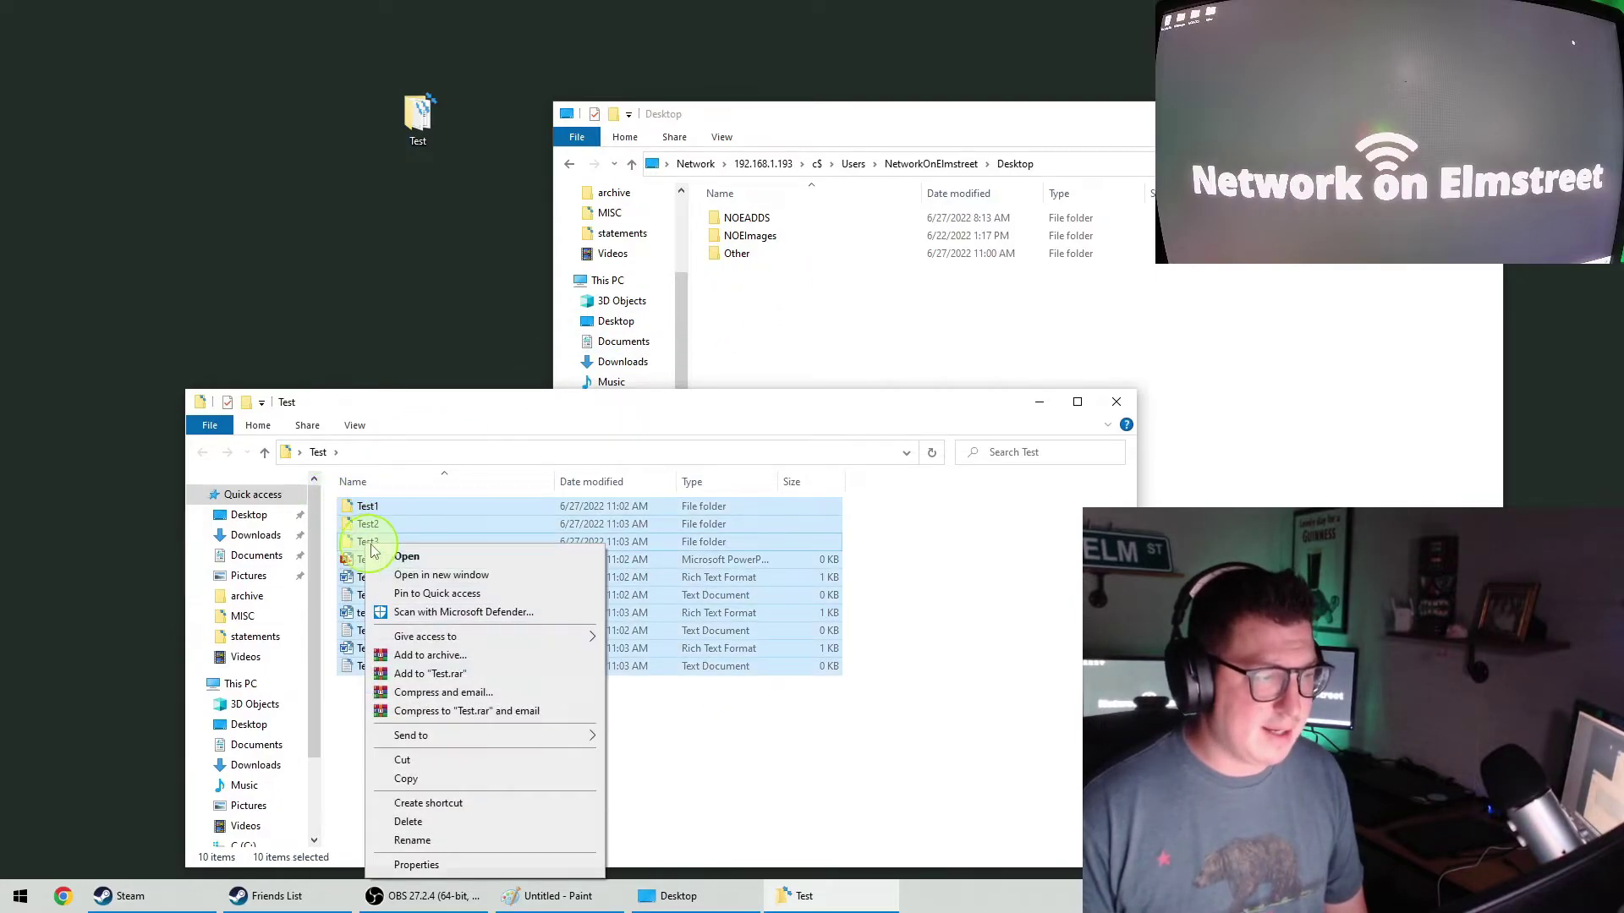
pyautogui.click(464, 778)
pyautogui.moveTo(845, 119); pyautogui.dragTo(1218, 99)
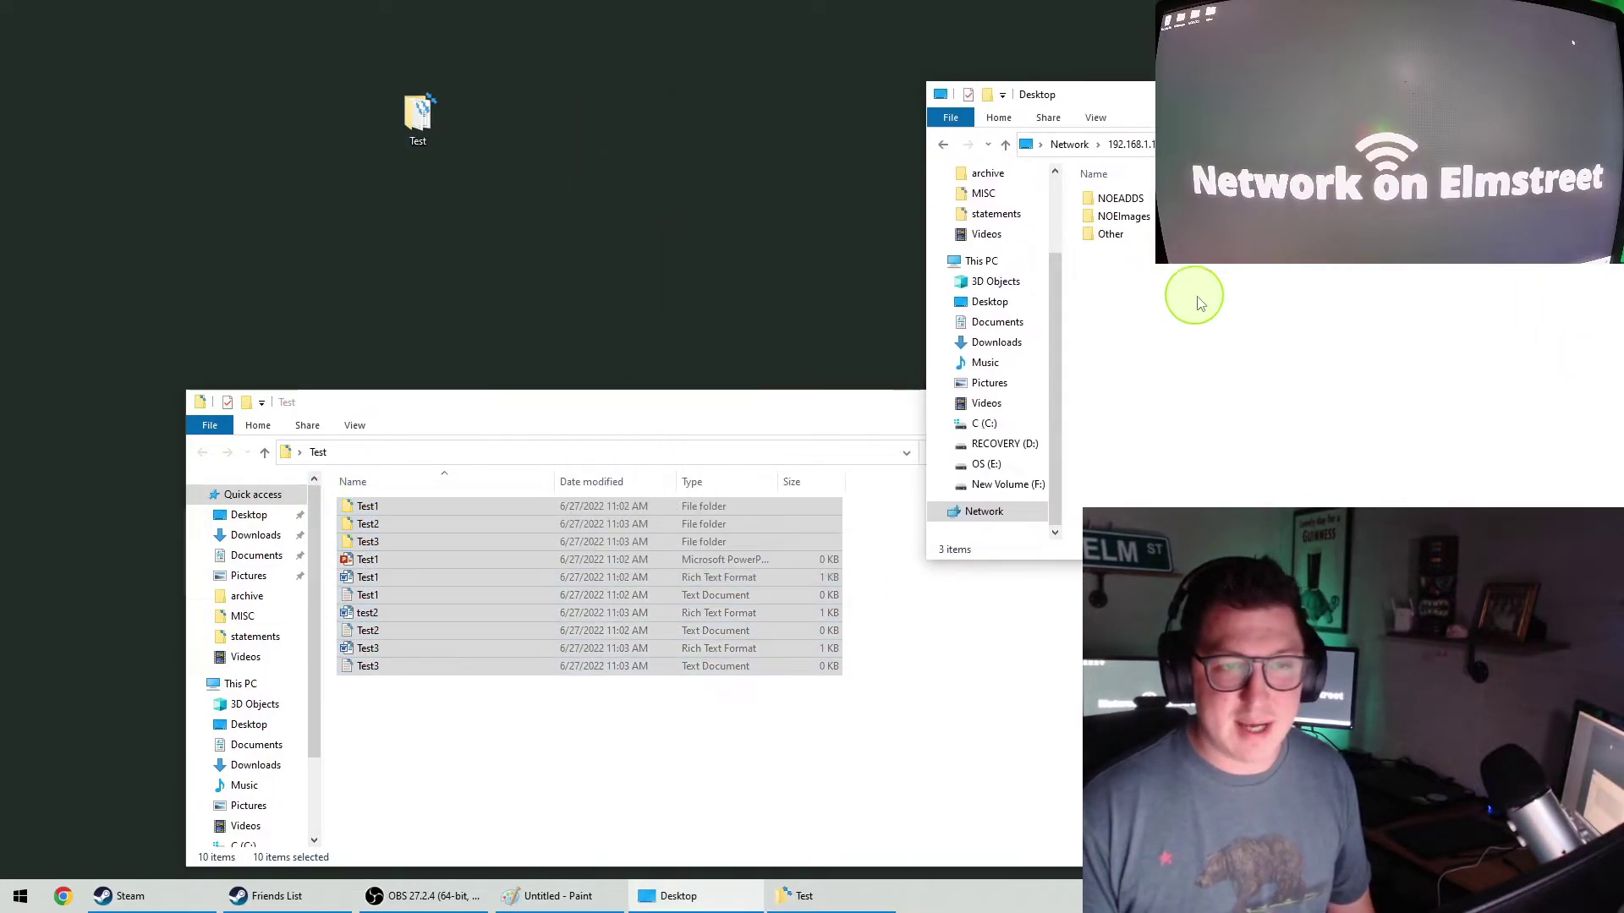
pyautogui.moveTo(684, 412); pyautogui.dragTo(519, 121)
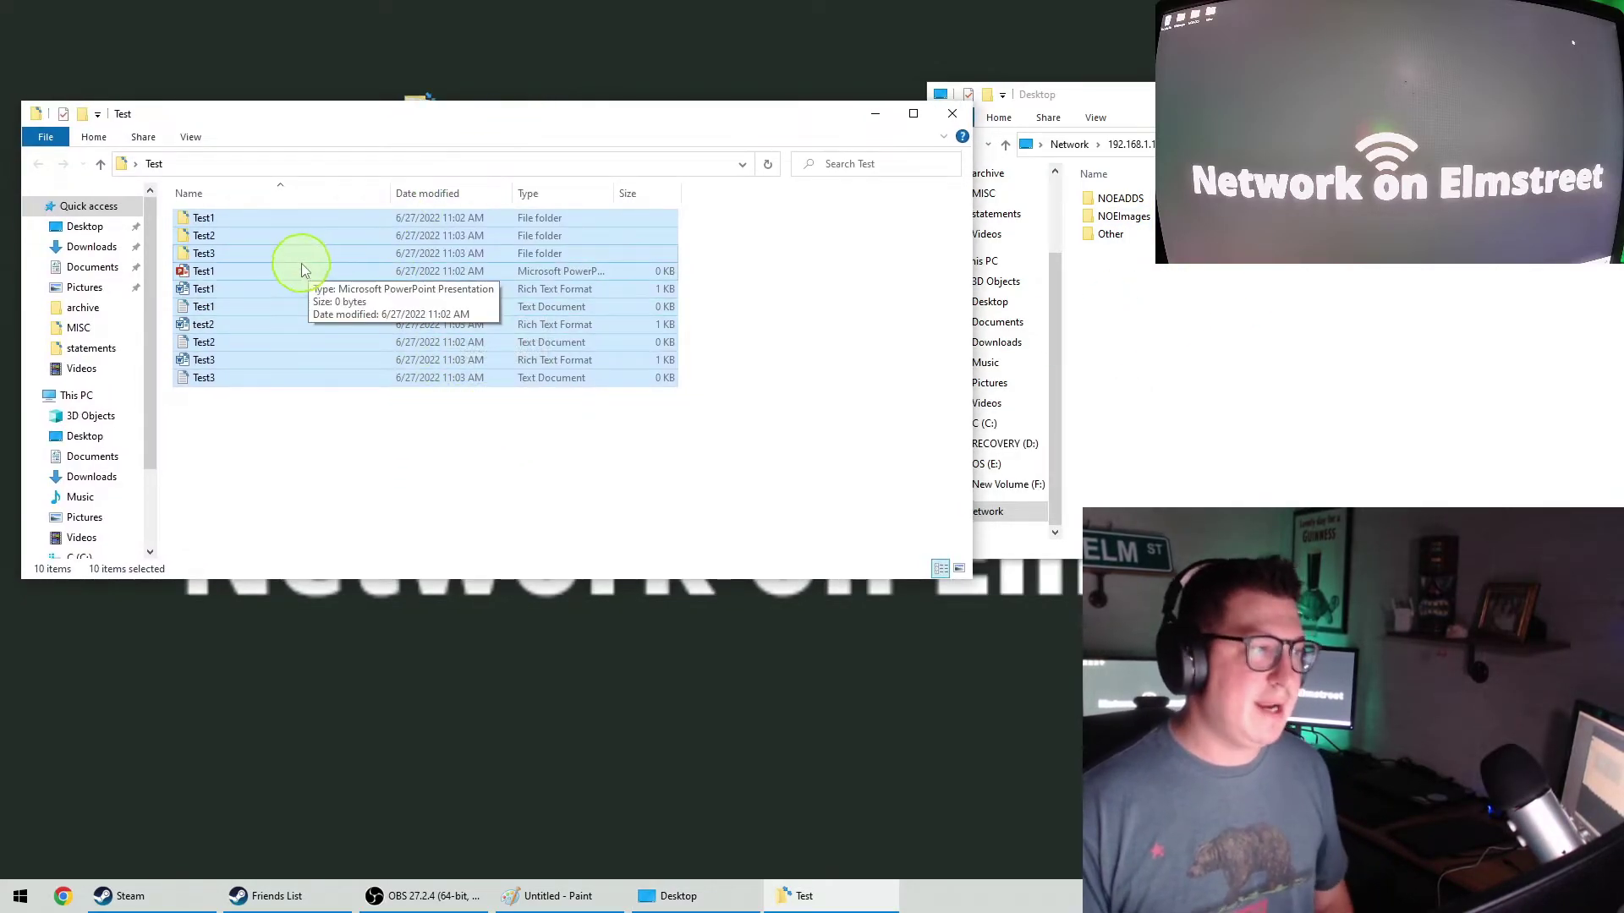
pyautogui.moveTo(1130, 97); pyautogui.dragTo(978, 110)
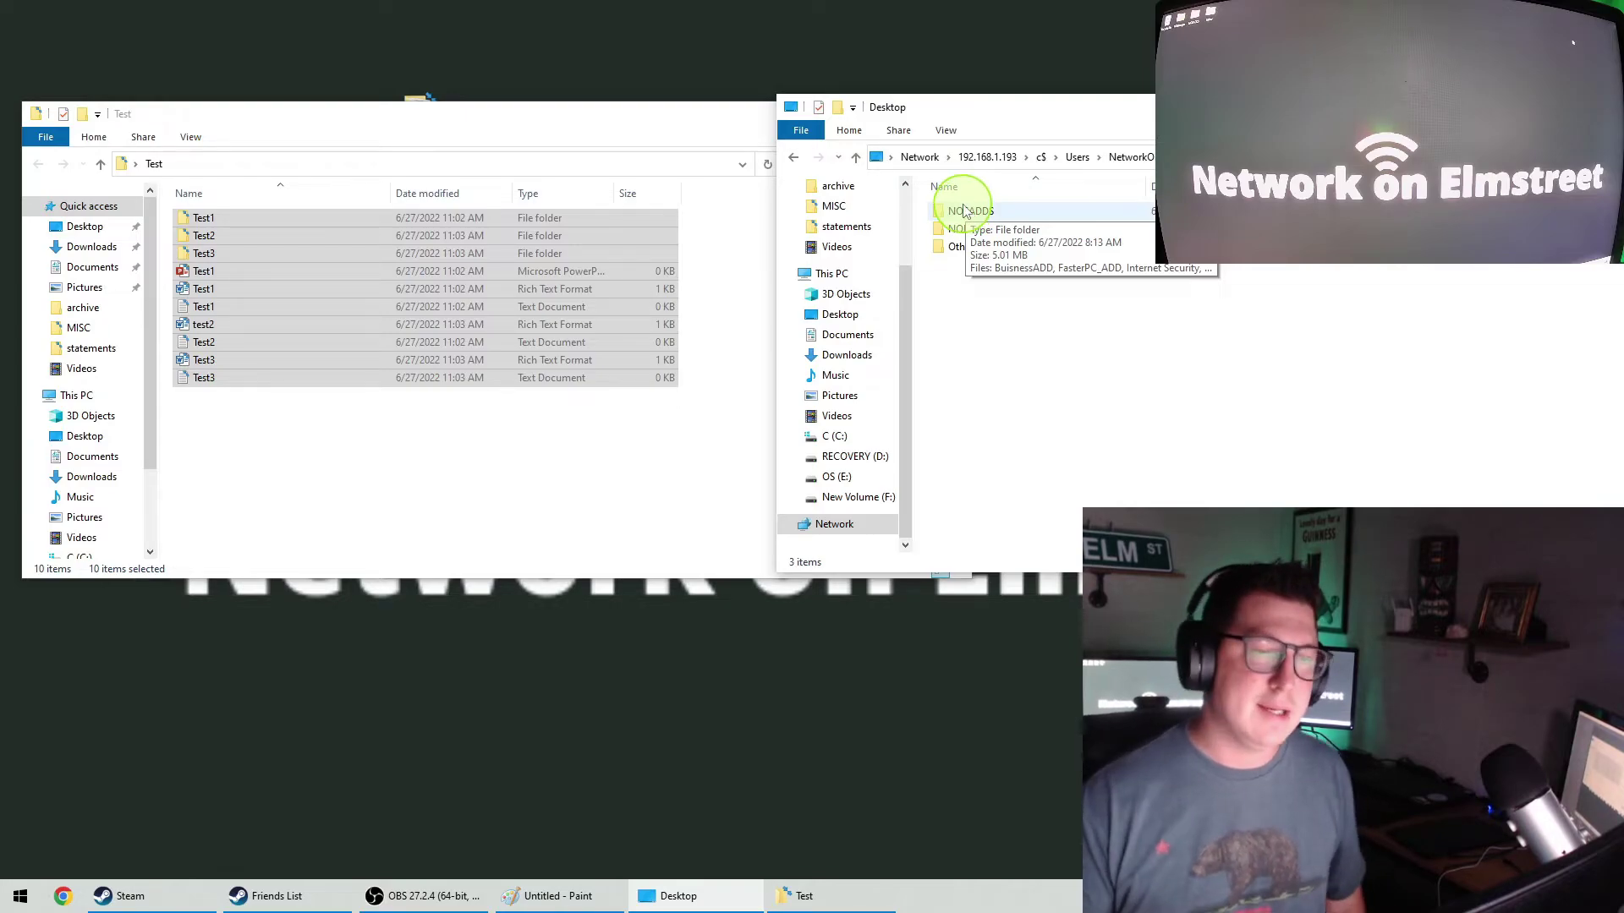
pyautogui.click(794, 159)
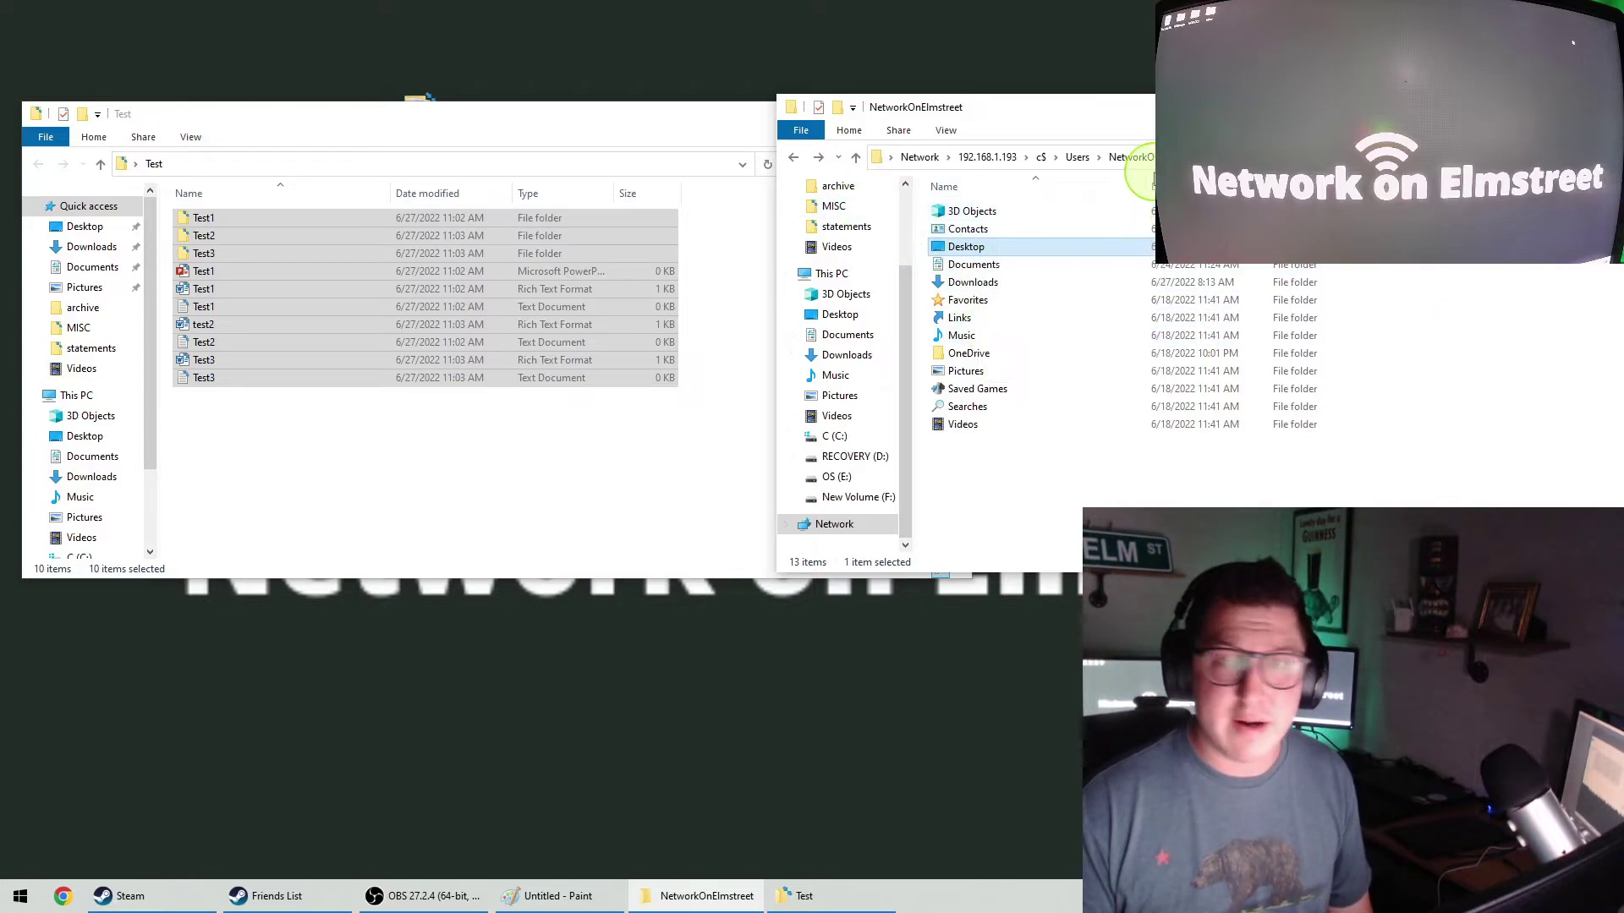
pyautogui.doubleClick(986, 247)
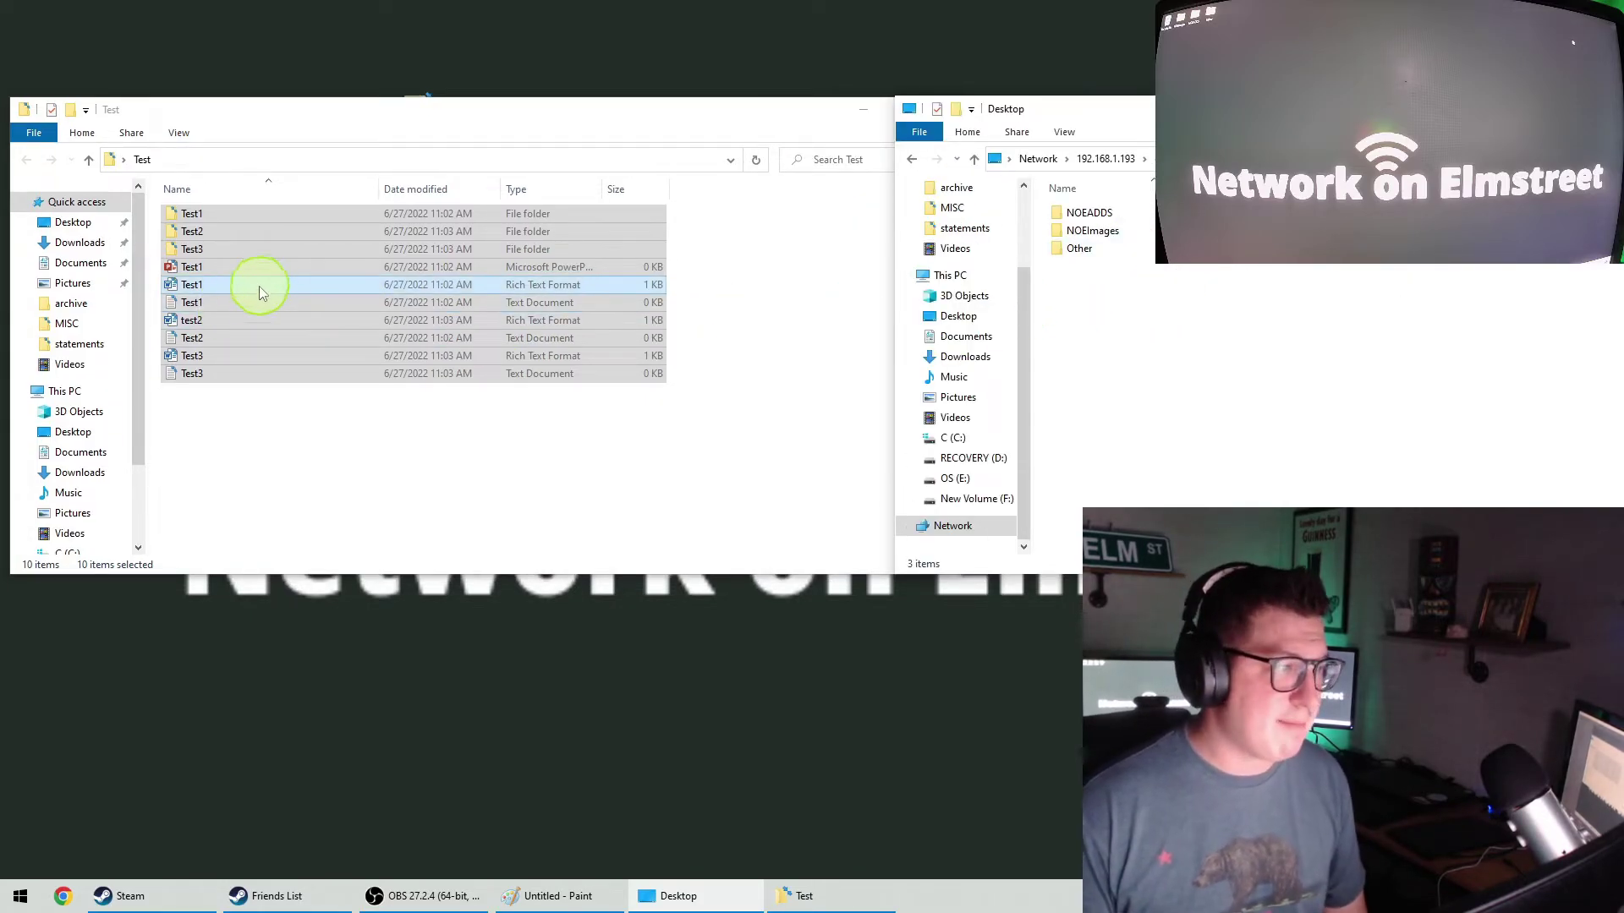
pyautogui.moveTo(252, 291); pyautogui.dragTo(1199, 382)
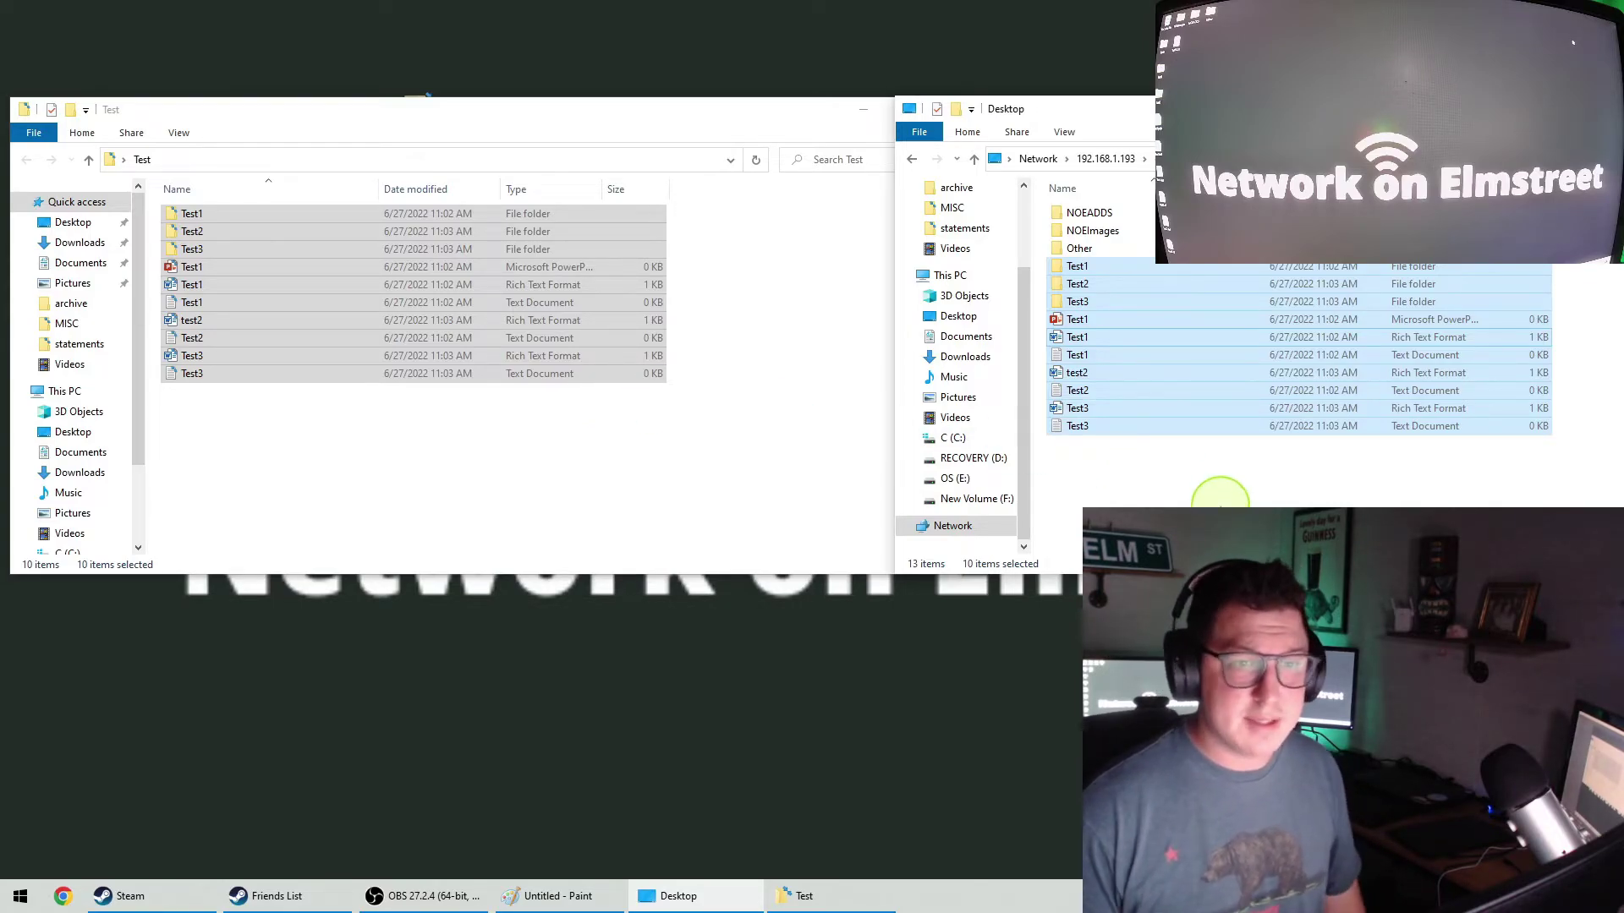
# - Deselect the copied items, close the local Test window and move the remote Desktop window into clear view
pyautogui.click(1220, 481)
pyautogui.click(772, 103)
pyautogui.hotkey('alt', 'F4')
pyautogui.moveTo(1072, 100); pyautogui.dragTo(763, 129)
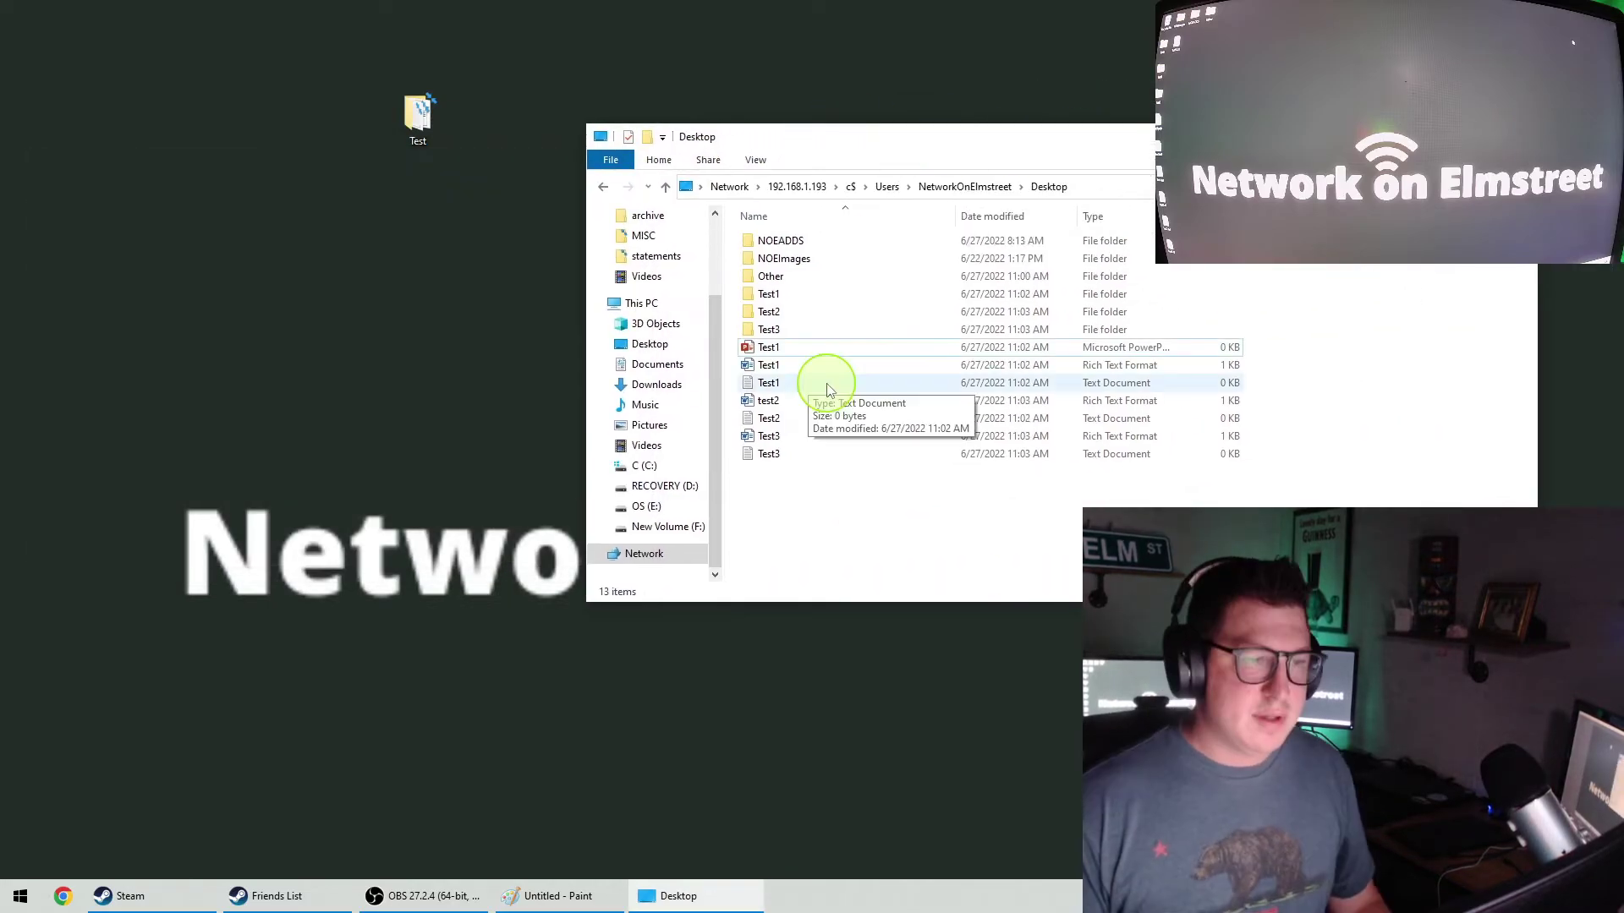
# - Rename the PowerPoint file Test1 in the remote Desktop folder as Powerpointerror and close the folder window
pyautogui.click(780, 354)
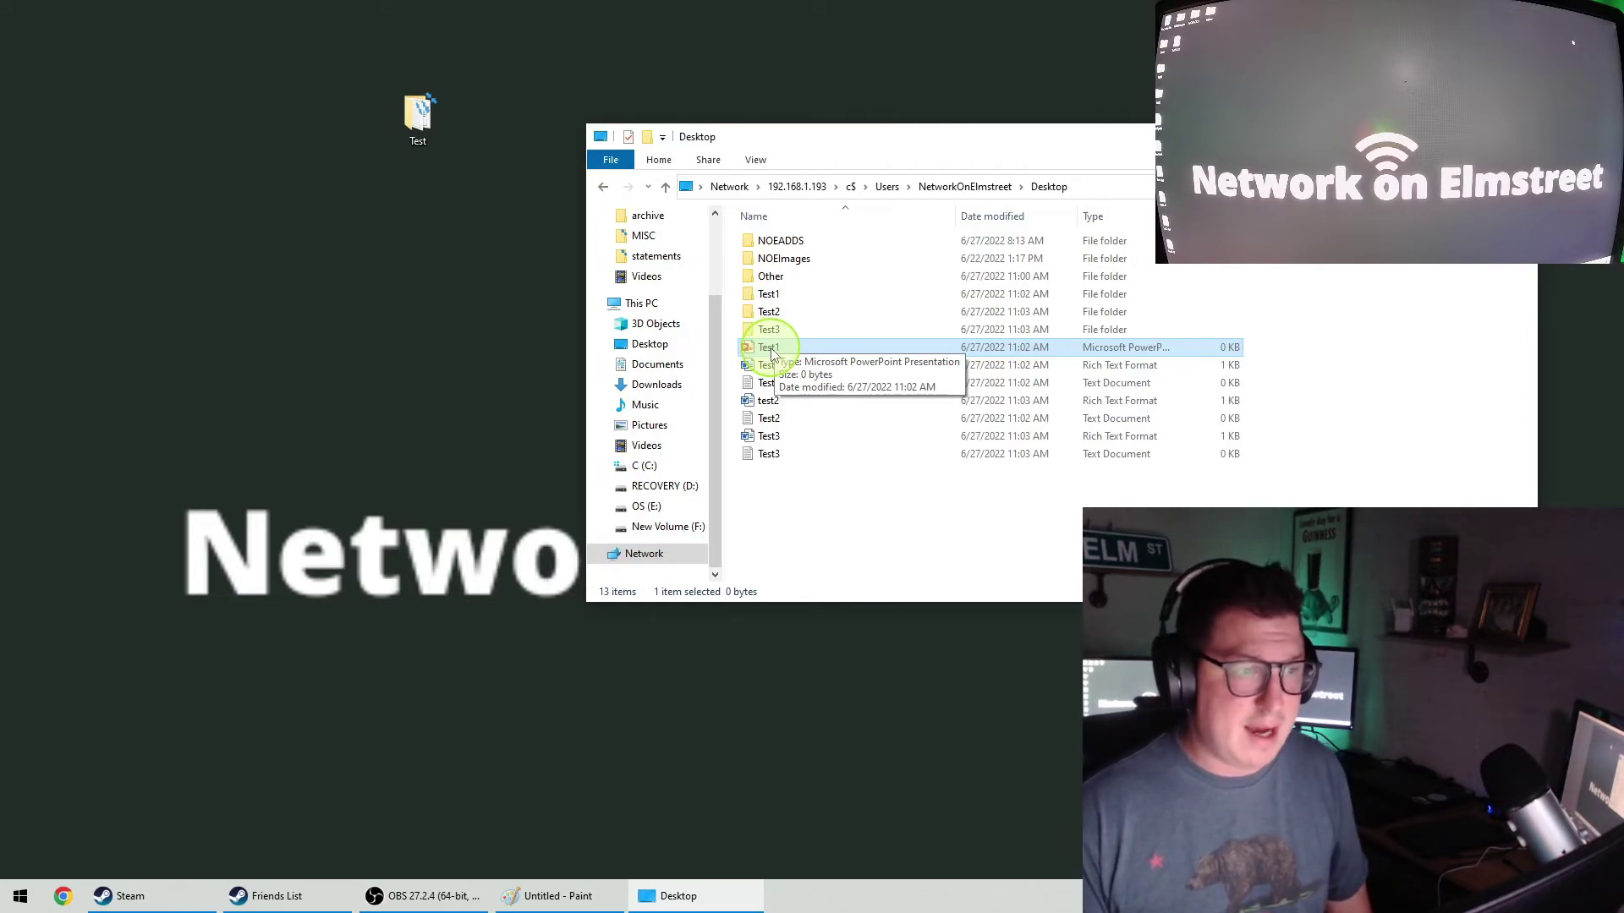
pyautogui.rightClick(771, 355)
pyautogui.click(845, 717)
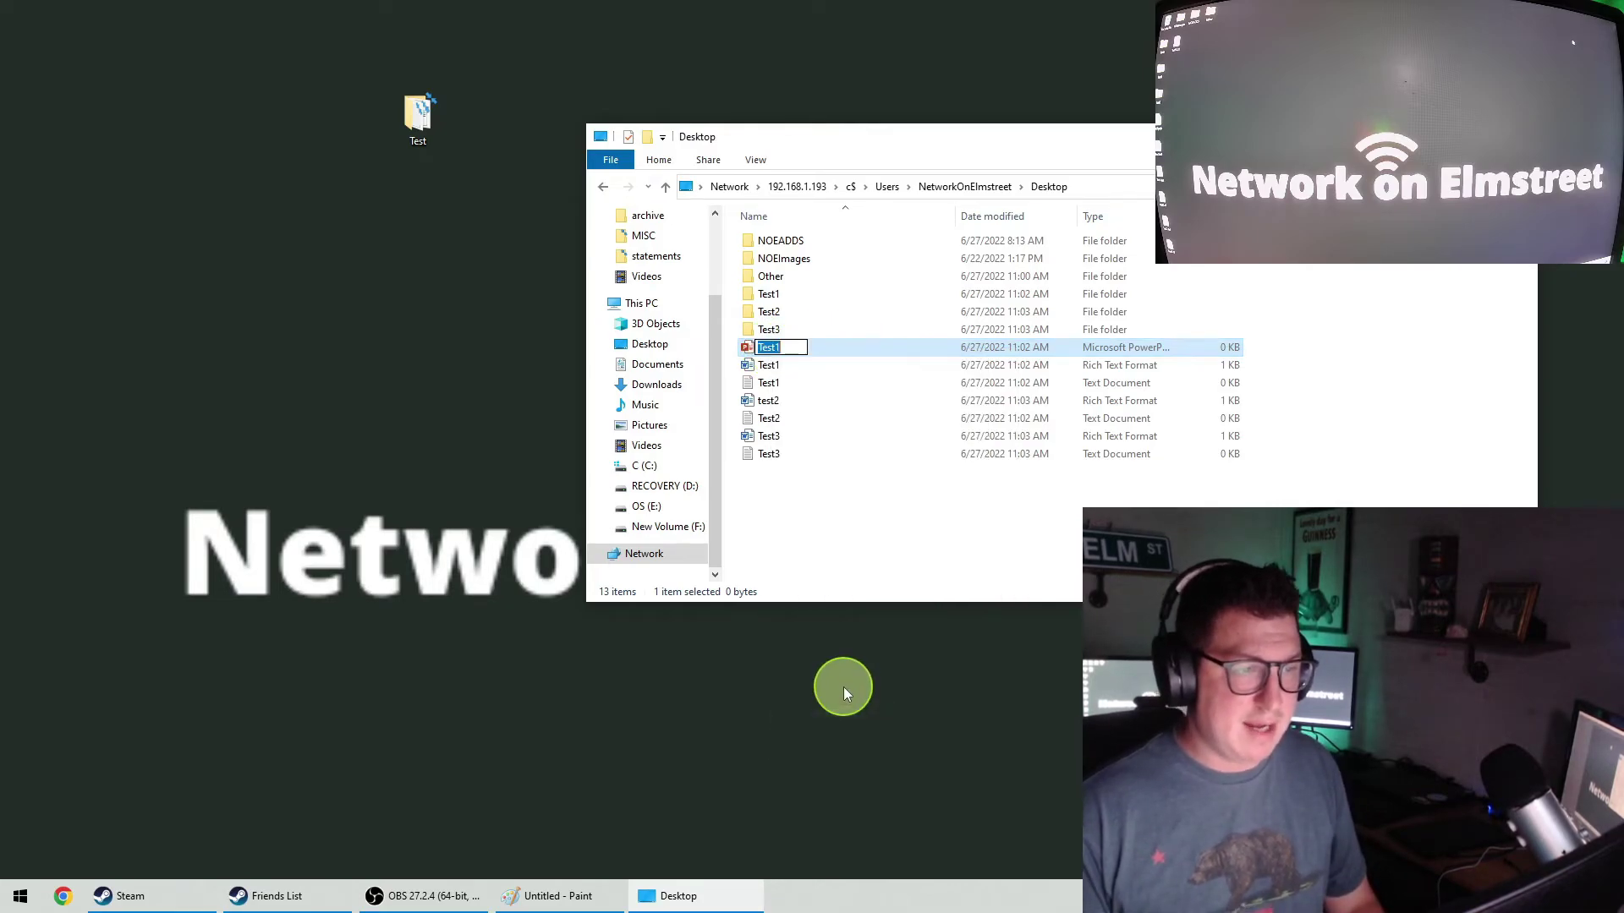
pyautogui.write('Powerpointerror')
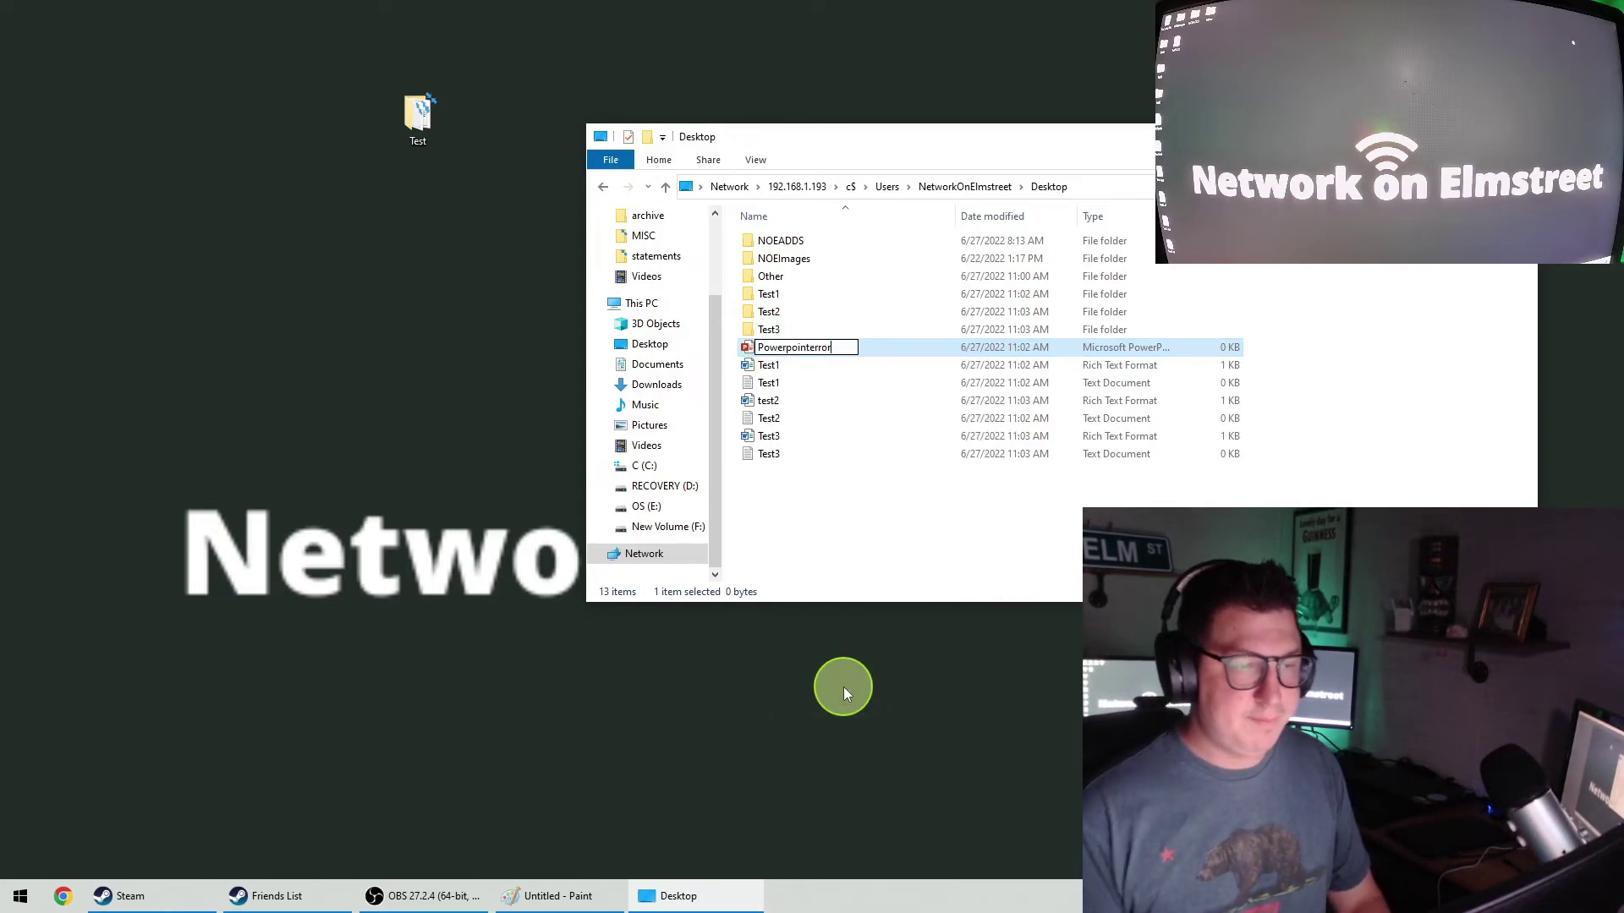
pyautogui.press('Return')
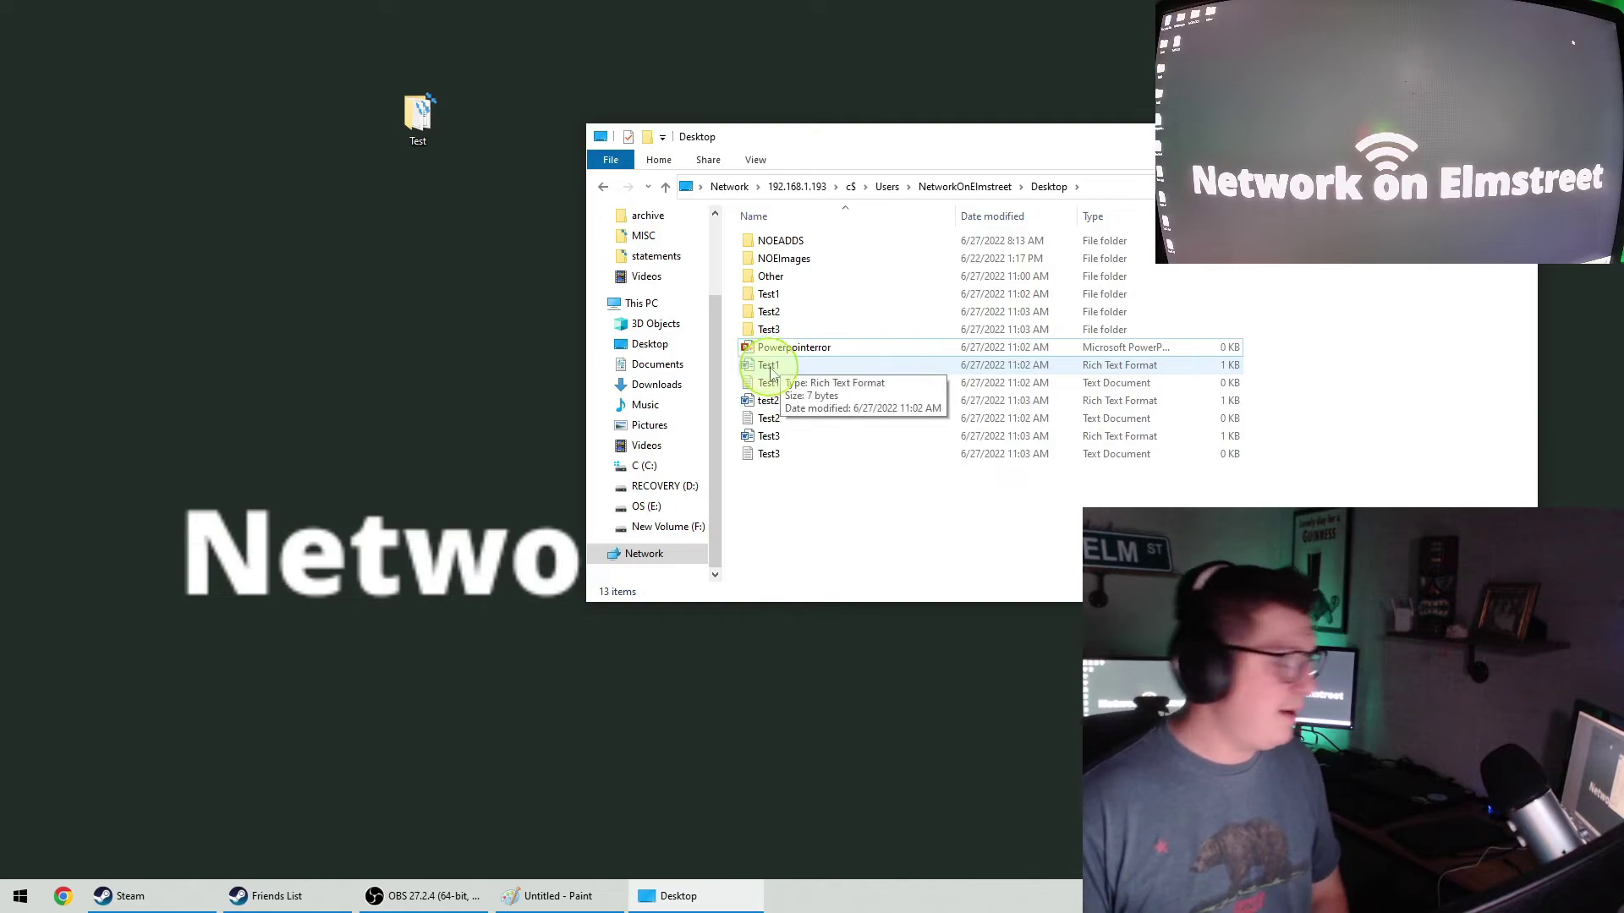
pyautogui.hotkey('alt', 'F4')
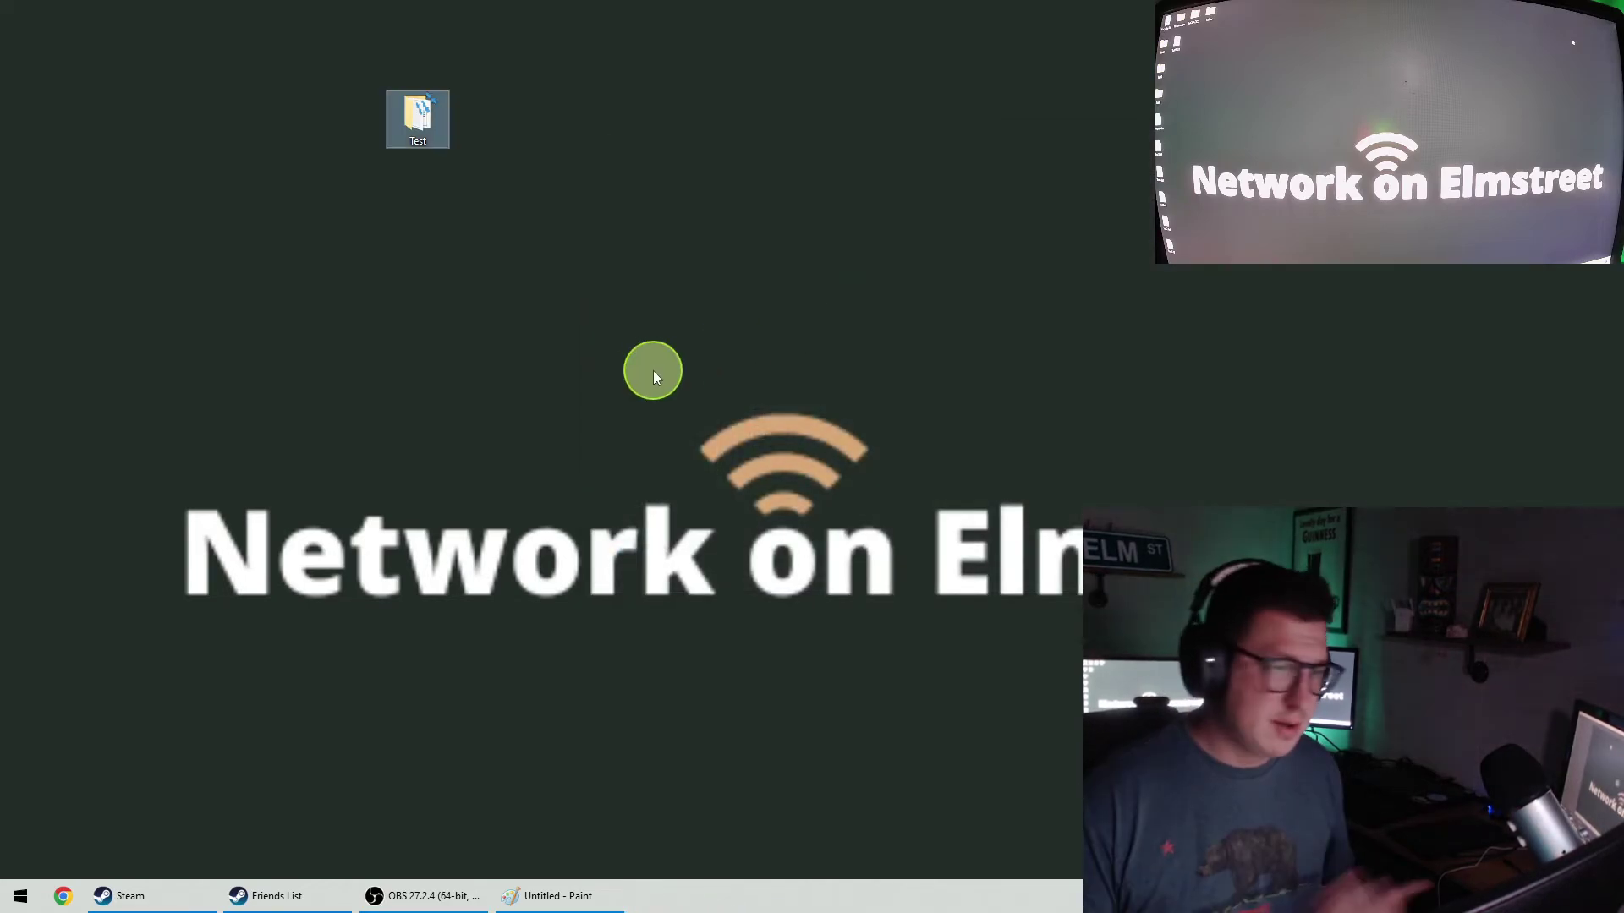
# - Open \\192.168.1.193\c$ through the Run dialog and go to the Desktop folder under Users\NetworkOnElmstreet
pyautogui.press('super+r')
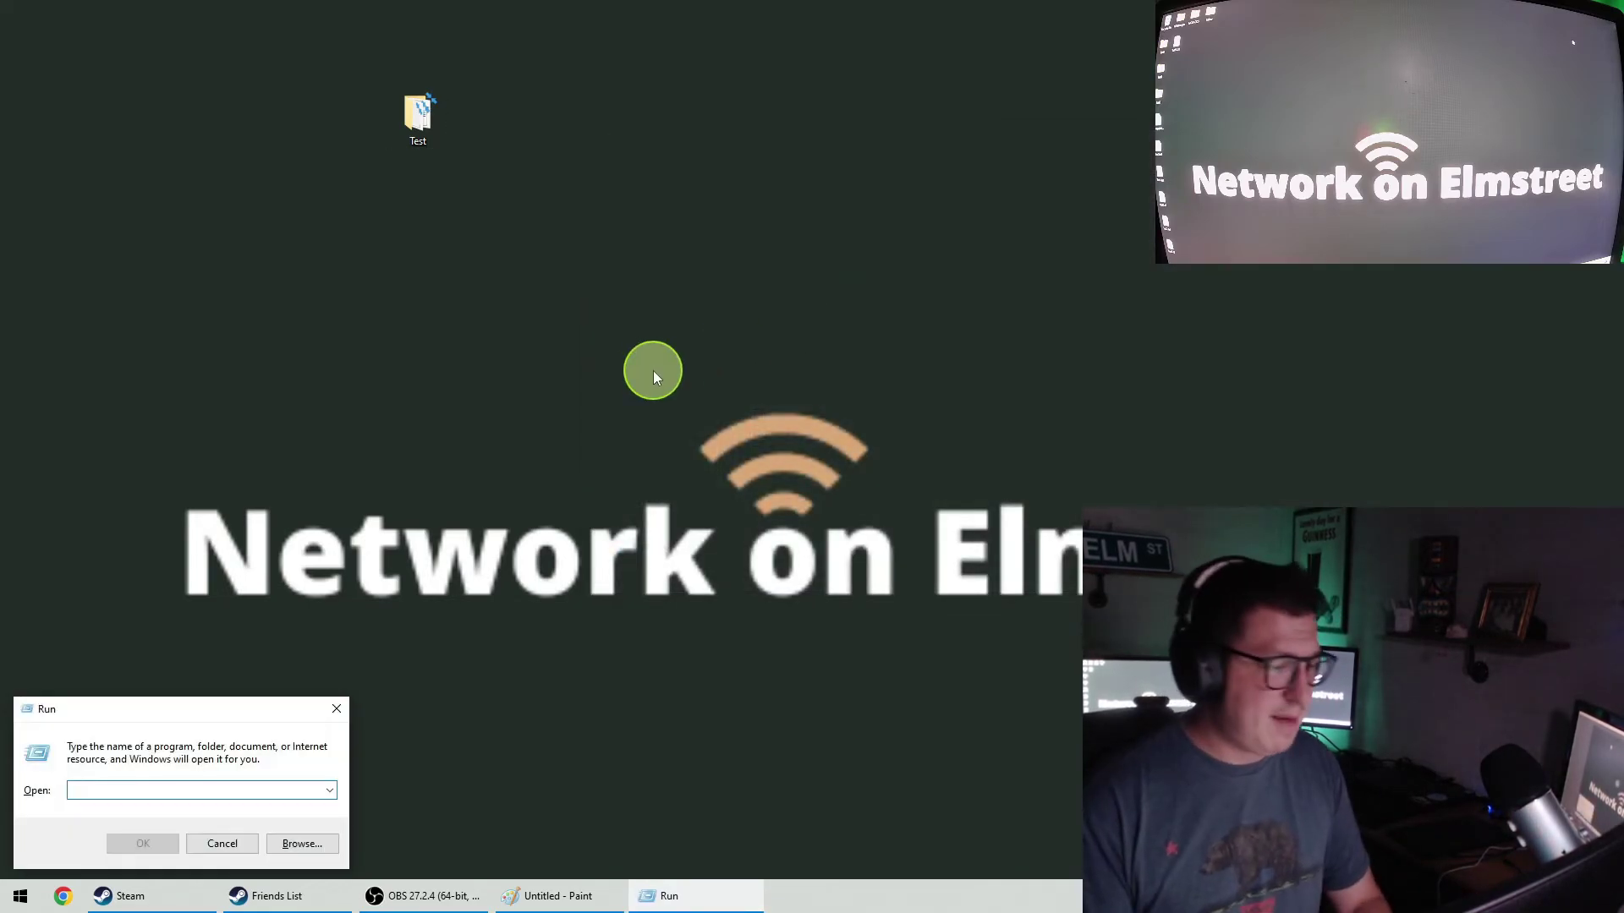
pyautogui.write('\\\\192.168.1.193\\c')
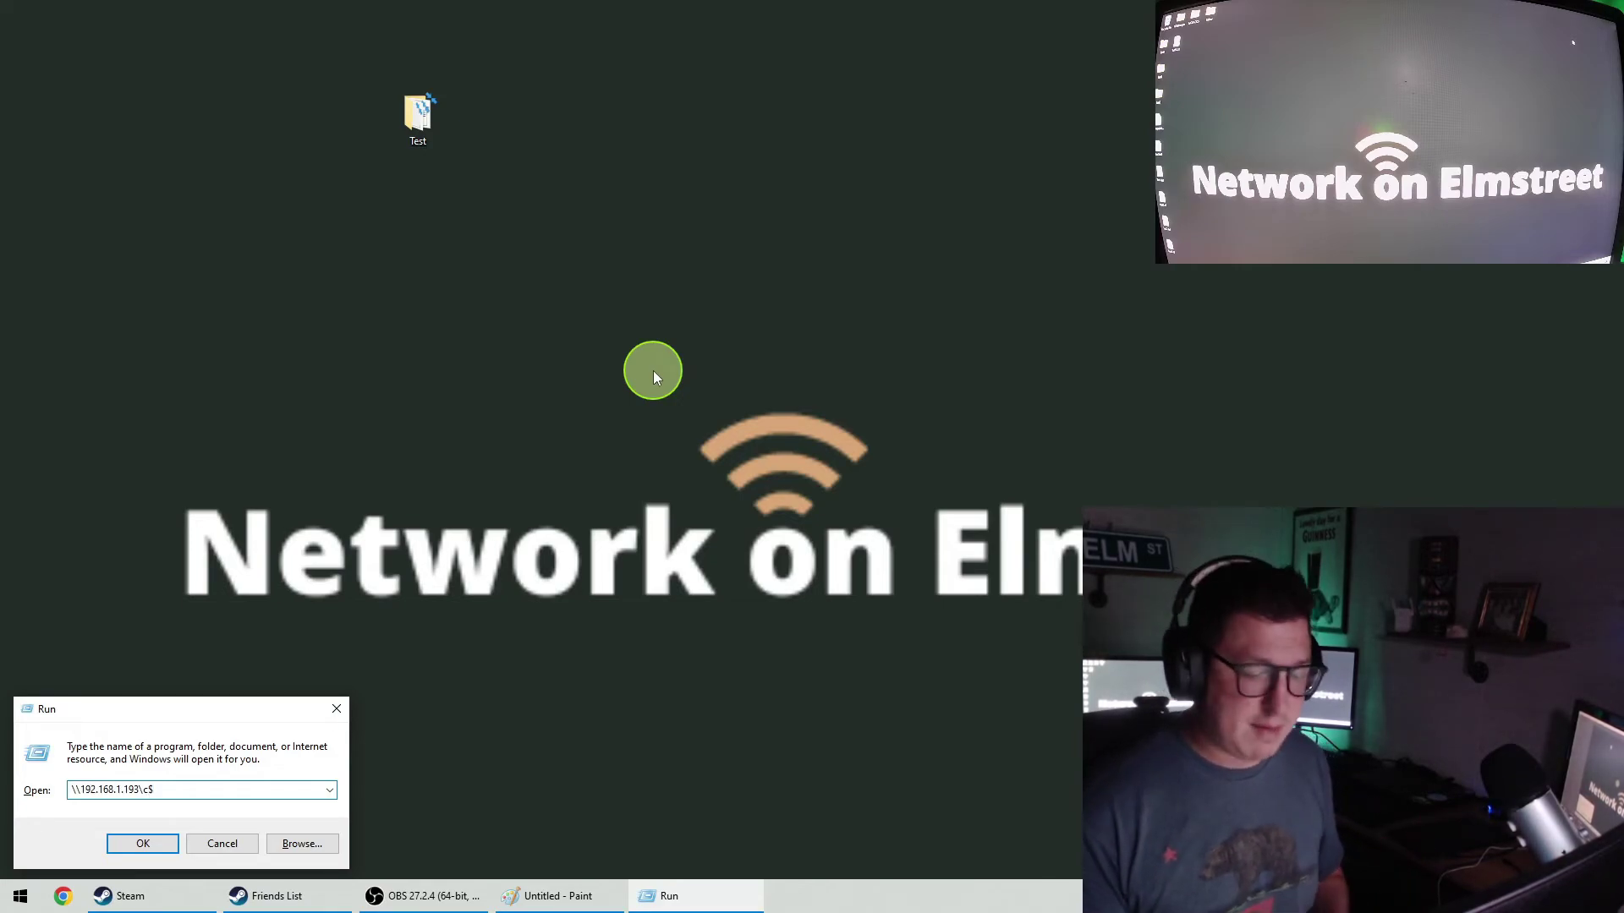
pyautogui.write('$')
pyautogui.press('Return')
pyautogui.doubleClick(774, 311)
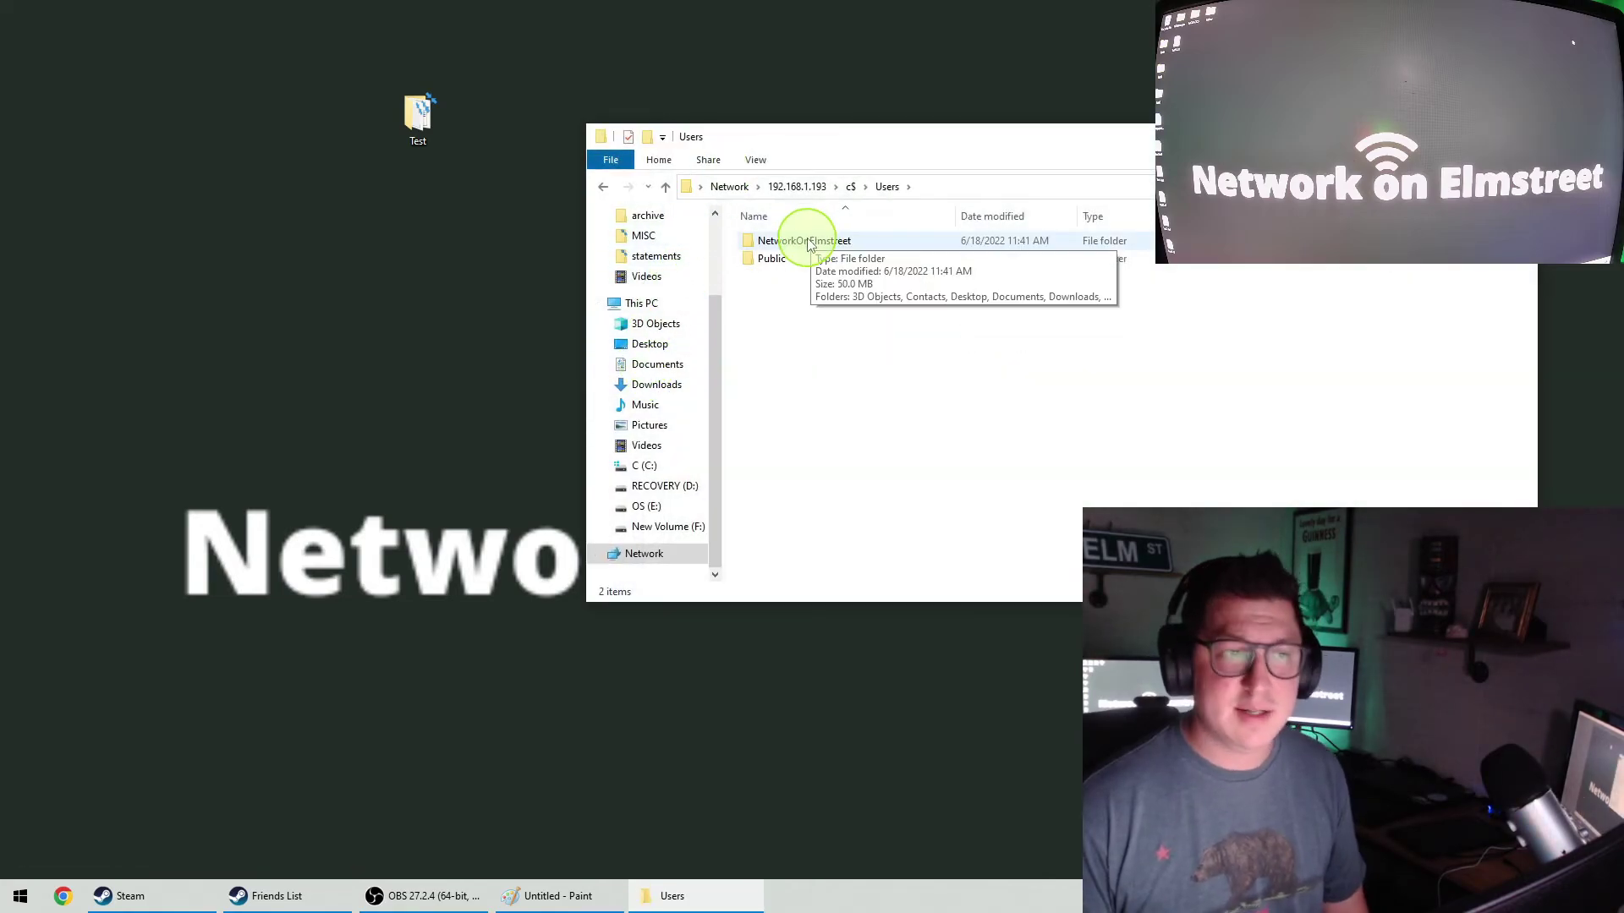
pyautogui.doubleClick(812, 241)
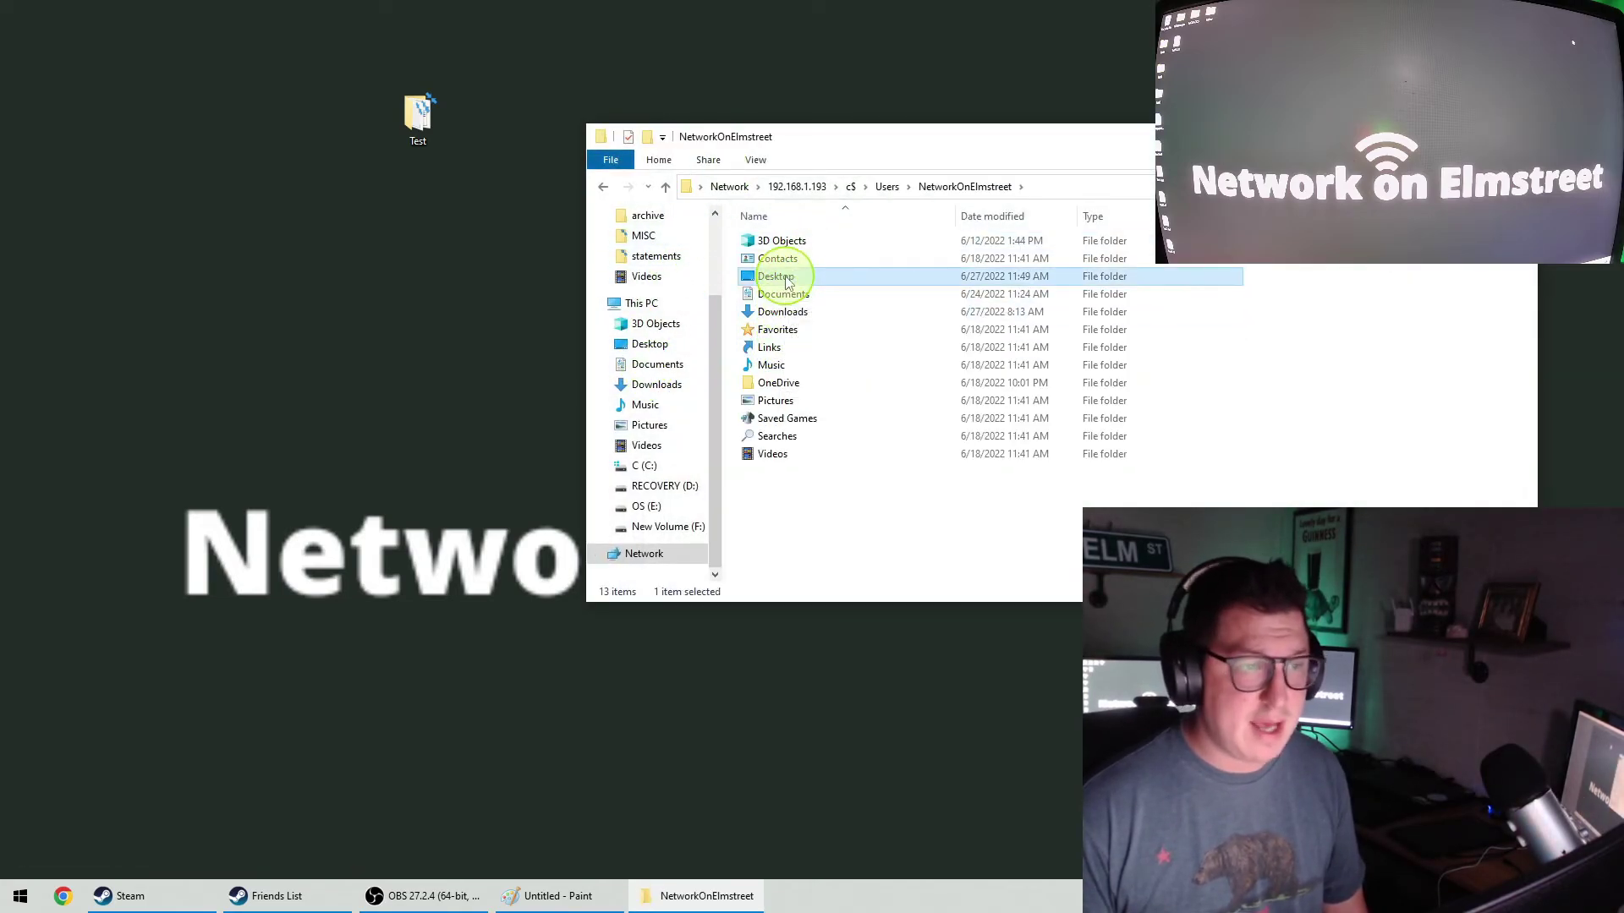
pyautogui.doubleClick(787, 276)
# - Copy Powerpointerror from the remote Desktop folder to the local desktop, accepting the security warning, and open the local copy
pyautogui.moveTo(812, 347); pyautogui.dragTo(465, 317)
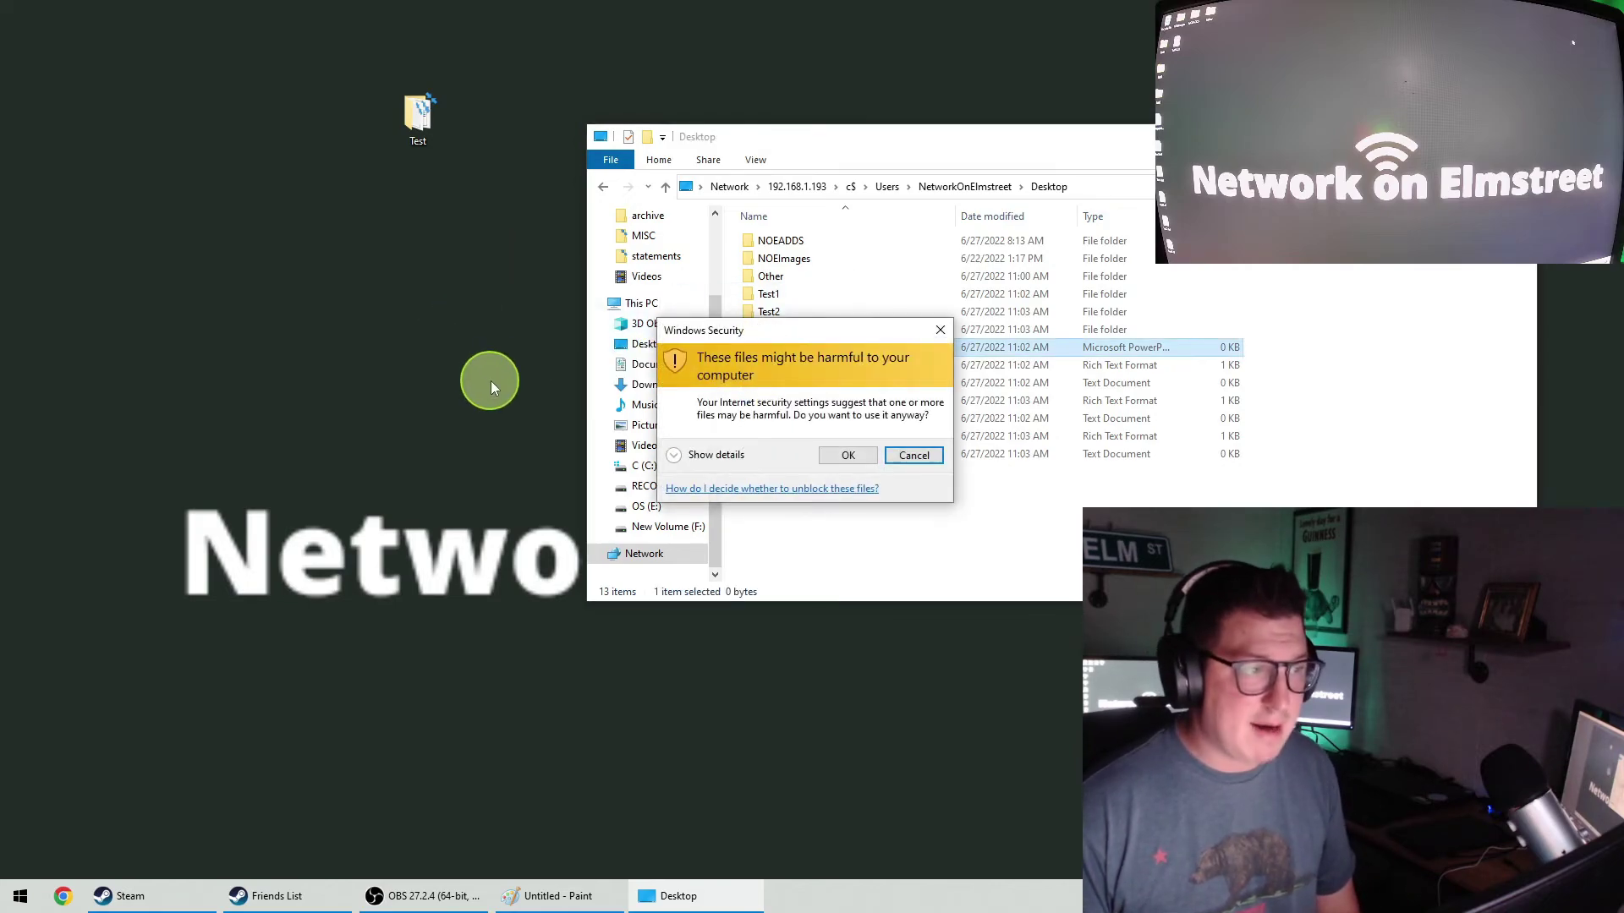
pyautogui.click(845, 455)
pyautogui.click(1439, 137)
pyautogui.doubleClick(494, 292)
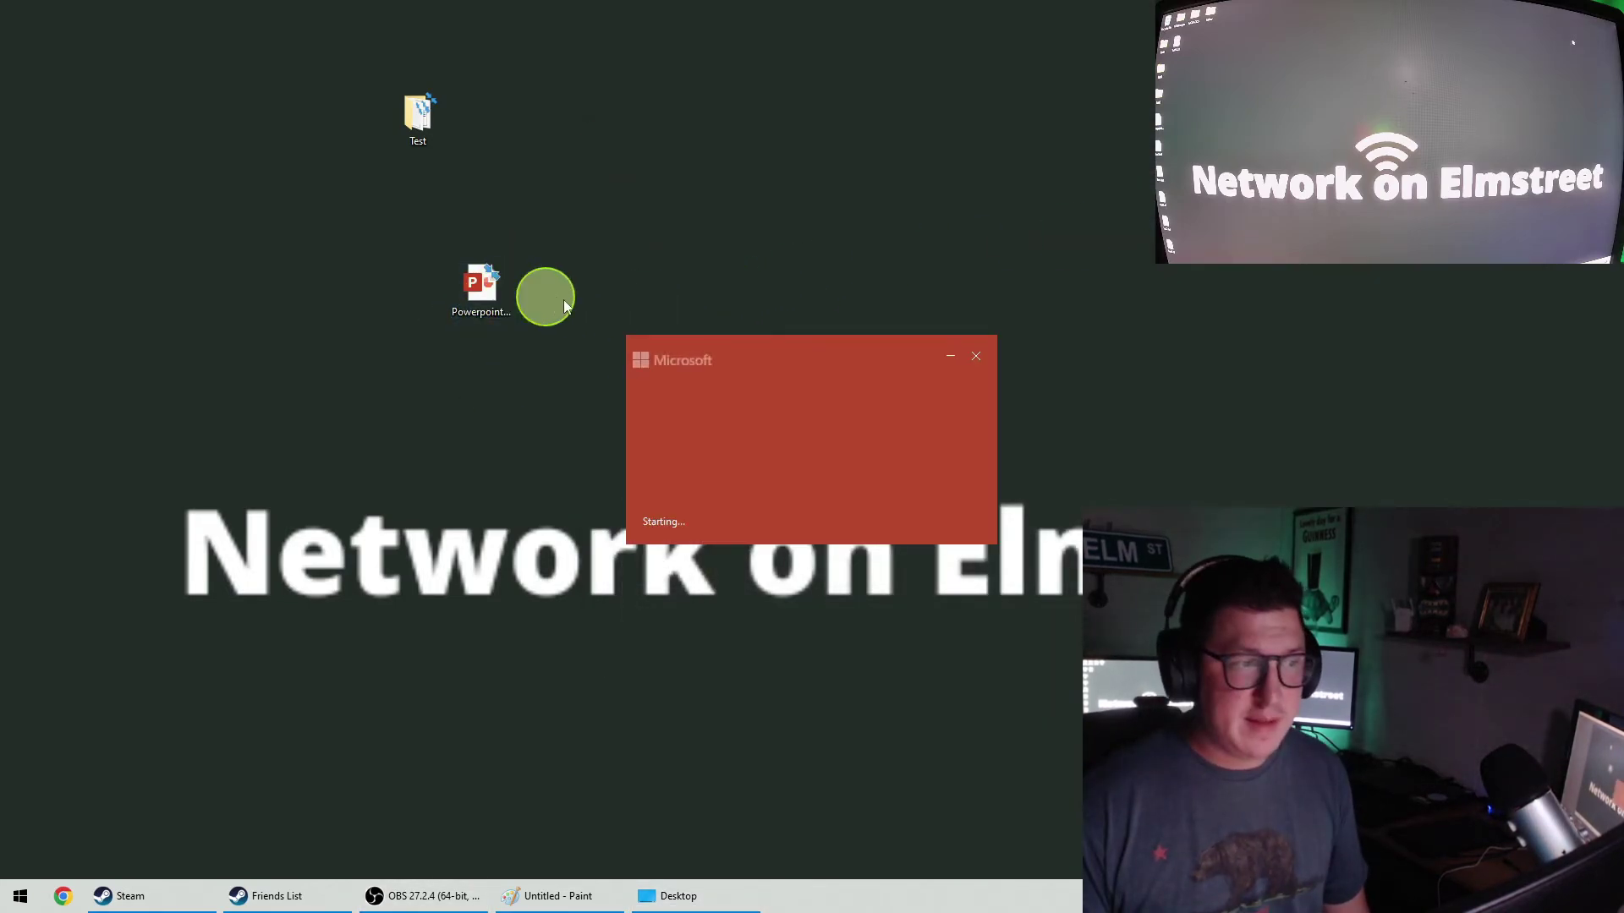